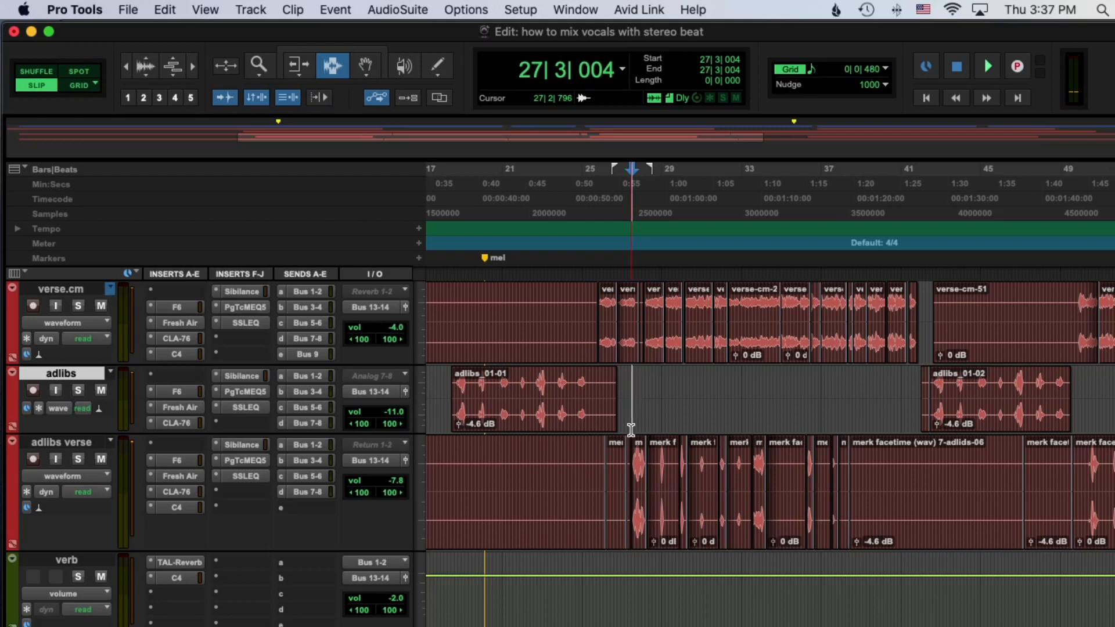
# Play the session briefly from about bar 28, starting on the beat track.
pyautogui.click(633, 357)
pyautogui.scroll(5, 639, 354)
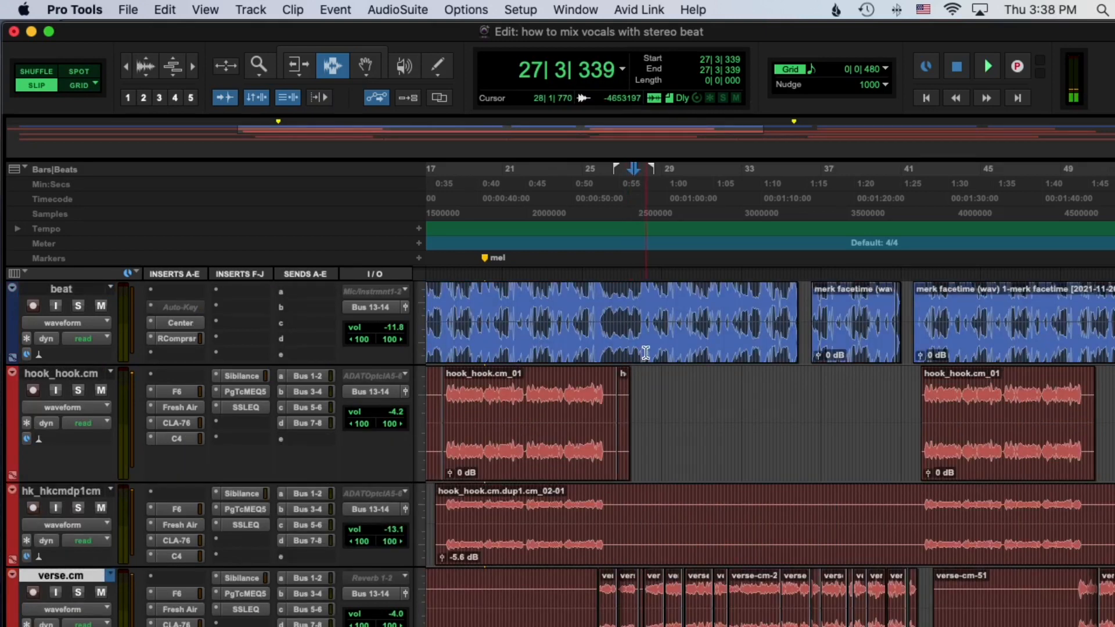
pyautogui.click(645, 353)
pyautogui.press('space')
pyautogui.press('space')
# Listen to the beat from 21|3|709 in solo, and compare it with the full mix after unsoloing it.
pyautogui.click(516, 314)
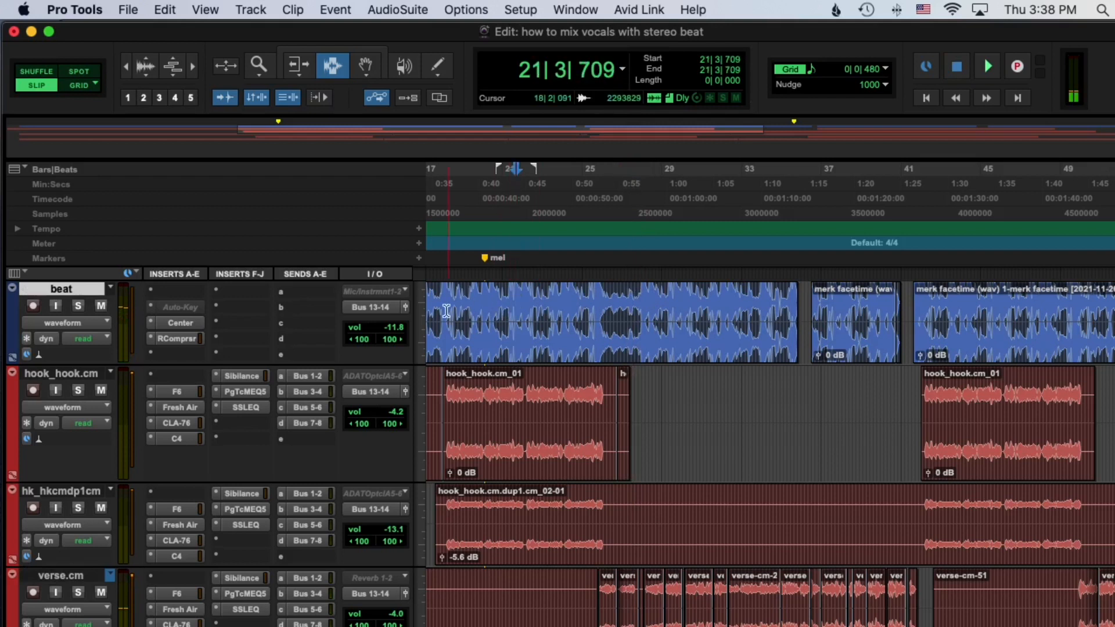
pyautogui.click(78, 306)
pyautogui.press('space')
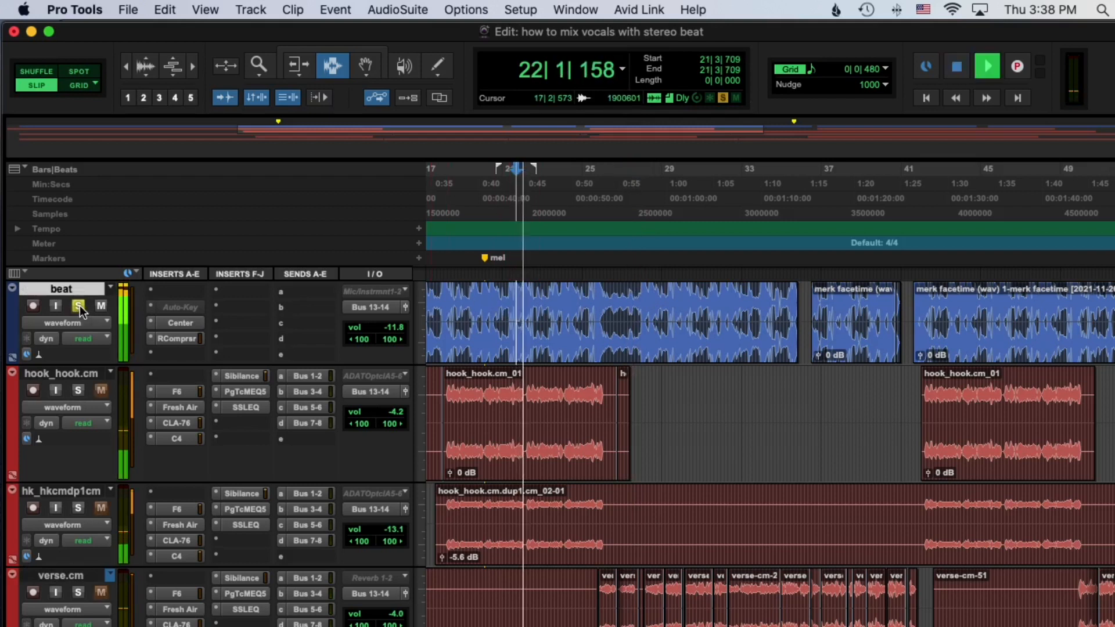
pyautogui.click(78, 306)
pyautogui.press('space')
pyautogui.press('space')
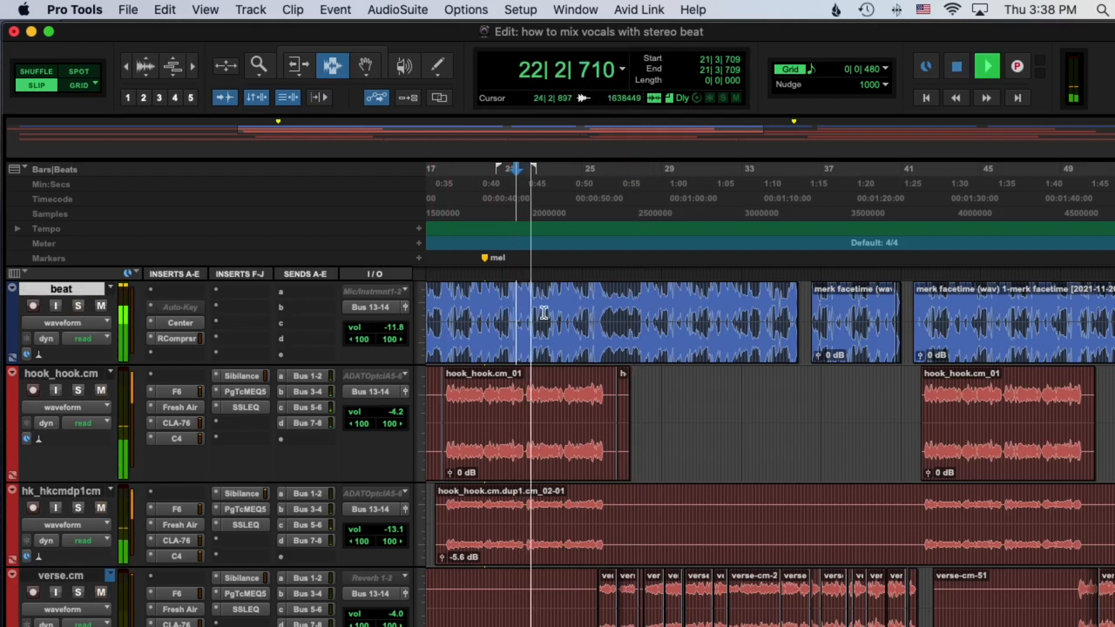
pyautogui.press('space')
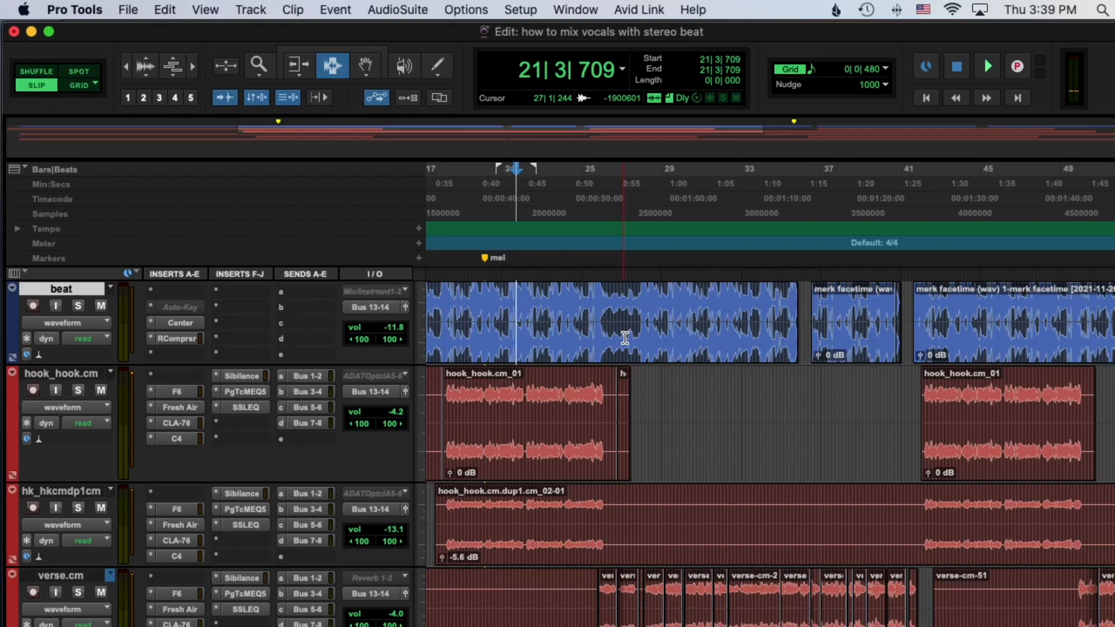
# Play the mix from 25|3|799, where the hook leads into the verse.
pyautogui.click(654, 325)
pyautogui.click(599, 317)
pyautogui.press('space')
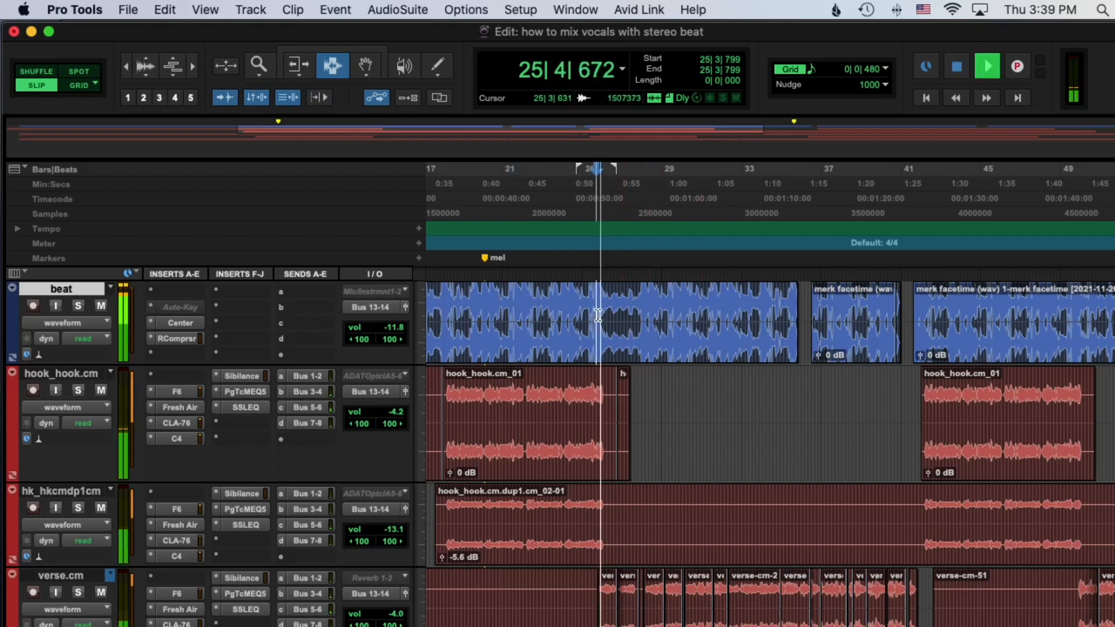
pyautogui.press('space')
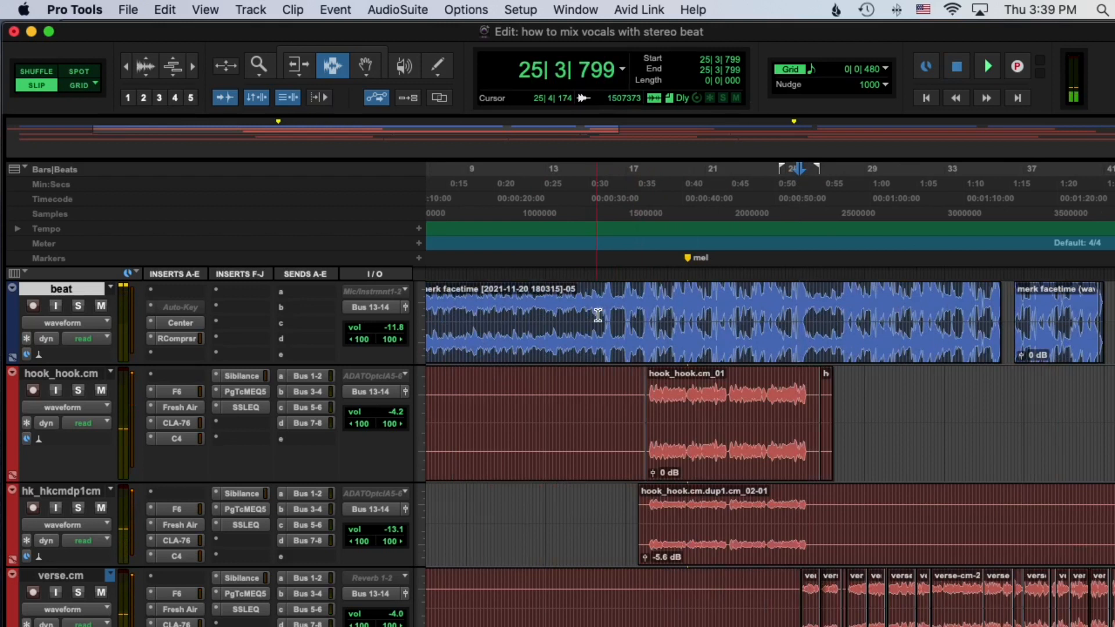
# Move the playback start back to 18|1|715 and listen to the hook over the beat.
pyautogui.click(609, 308)
pyautogui.click(603, 286)
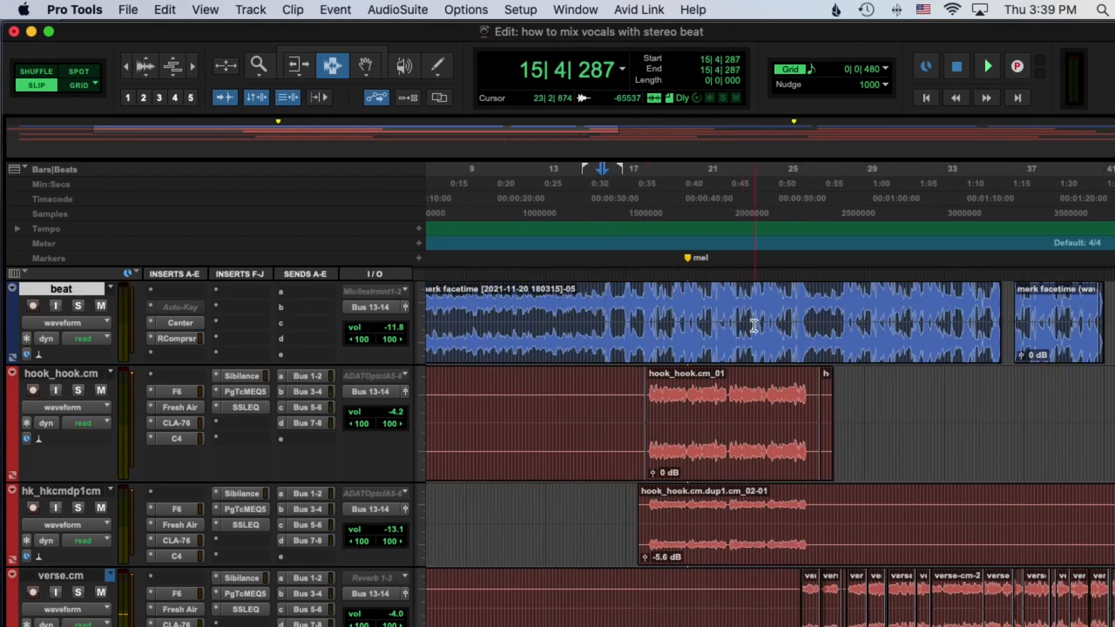
pyautogui.click(649, 365)
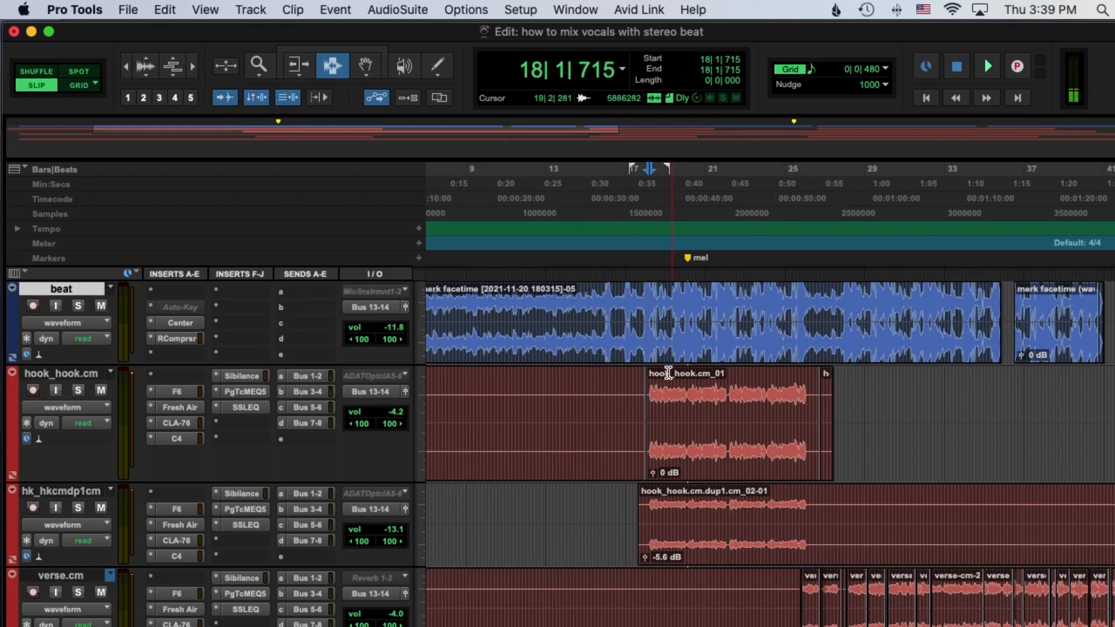
pyautogui.press('space')
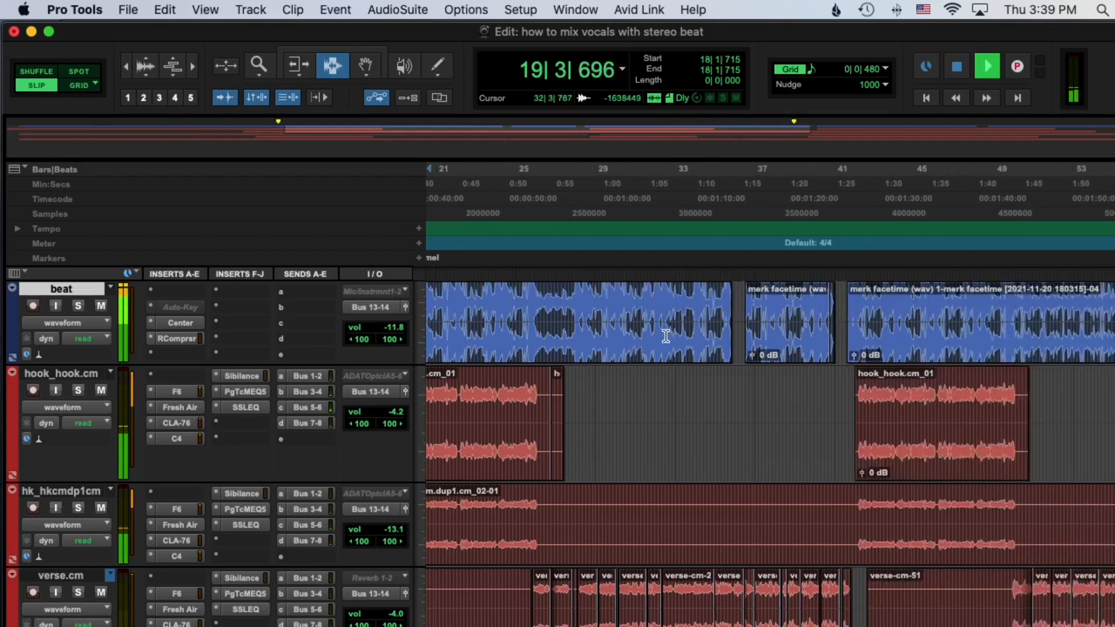
pyautogui.press('space')
# Listen to the verse vocal over the beat from 29|3|720.
pyautogui.hscroll(3, 807, 505)
pyautogui.click(522, 566)
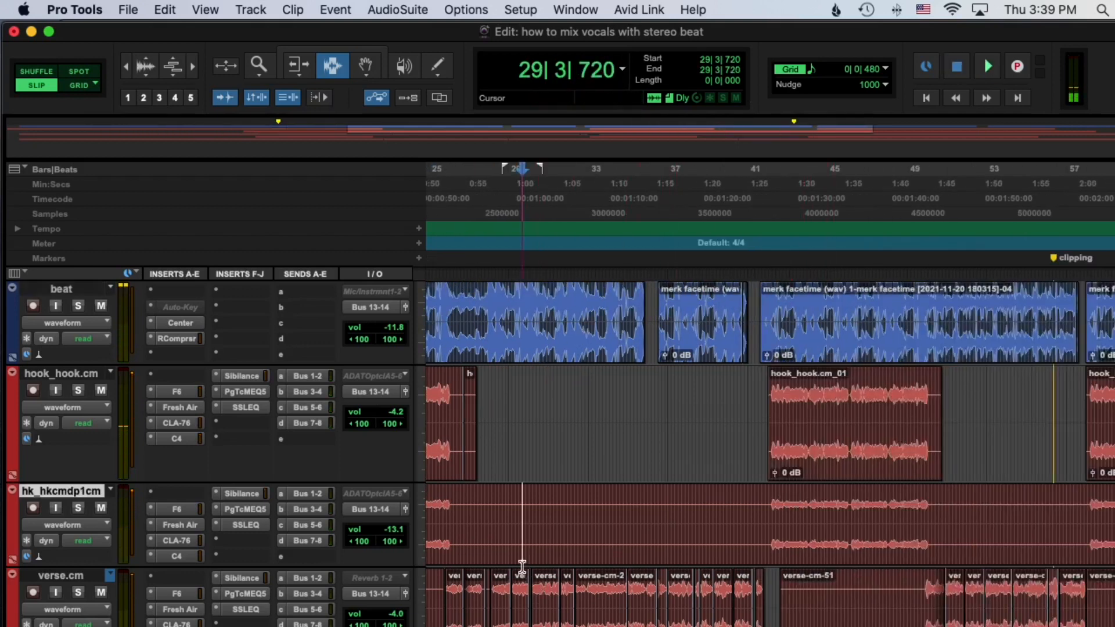
pyautogui.press('space')
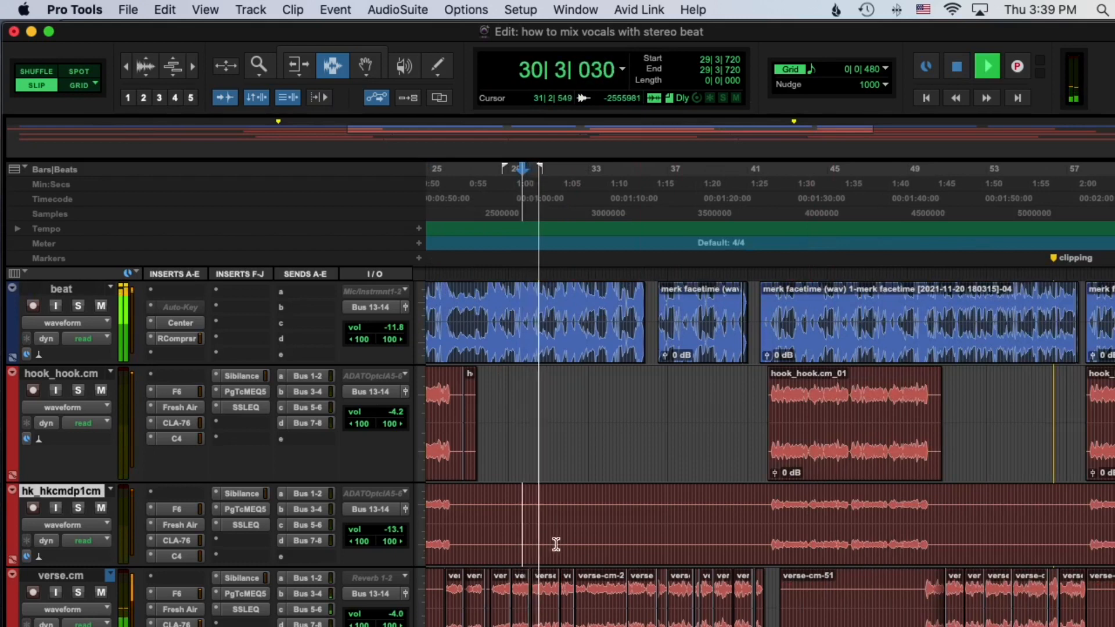
pyautogui.press('space')
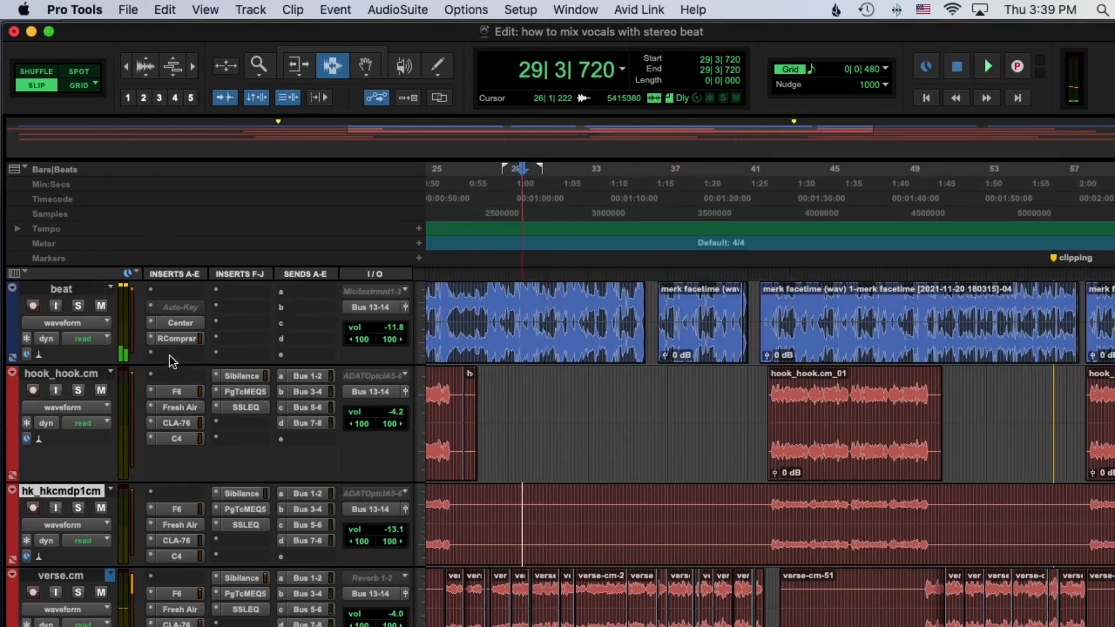
# Insert the stereo REQ 6 equalizer in the beat track's first insert slot, preview it and move its window clear of the inserts.
pyautogui.click(172, 288)
pyautogui.moveTo(175, 292)
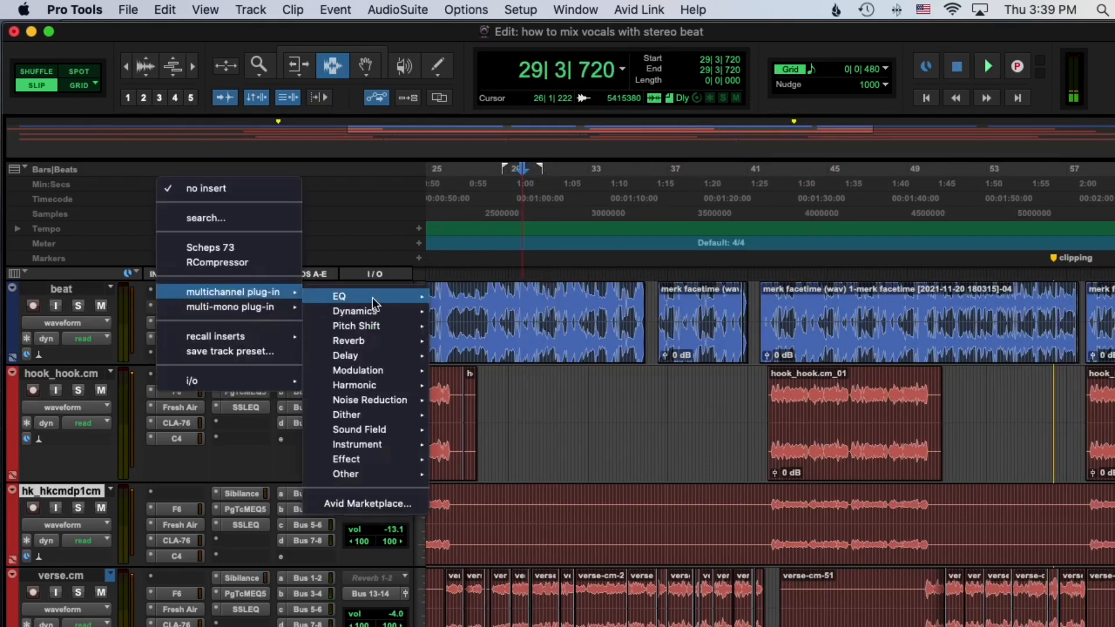
pyautogui.moveTo(373, 298)
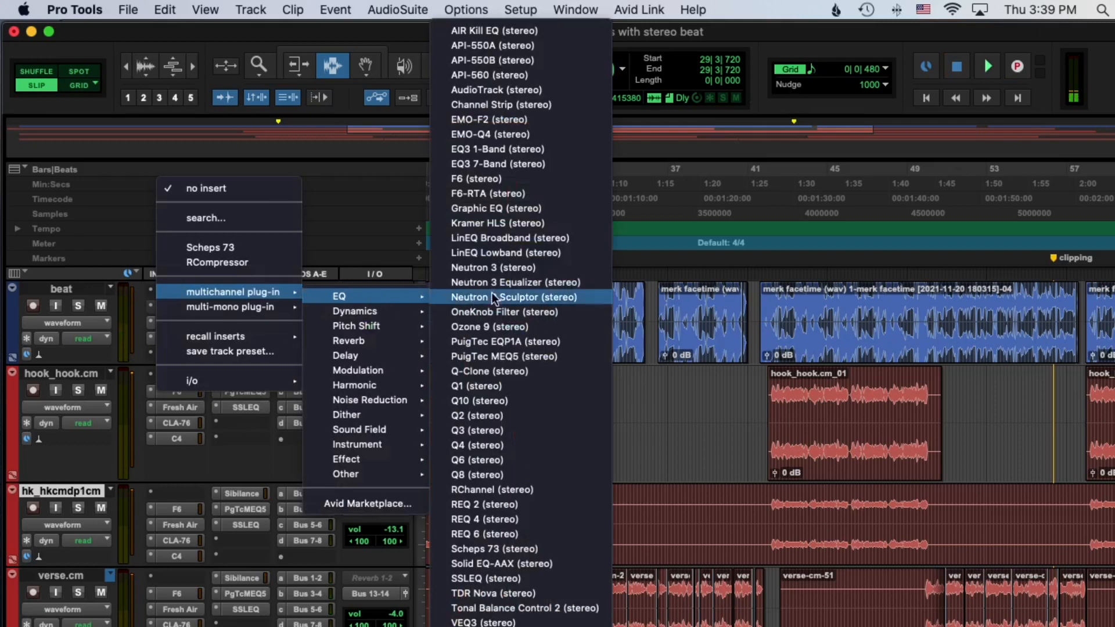
pyautogui.click(511, 534)
pyautogui.press('space')
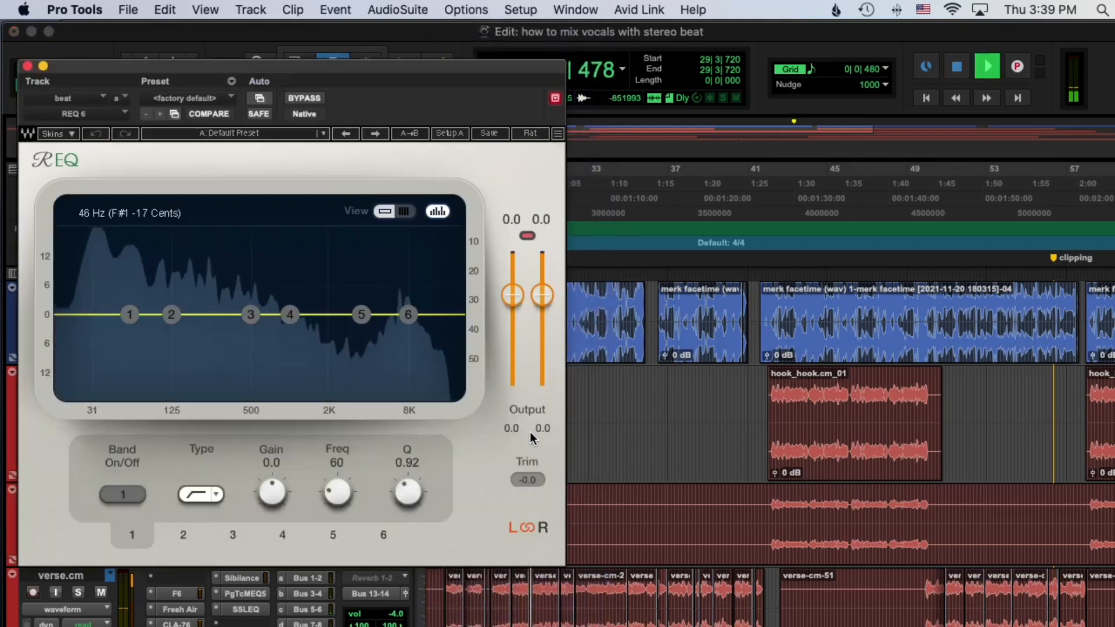
pyautogui.press('space')
pyautogui.moveTo(266, 67); pyautogui.dragTo(743, 86)
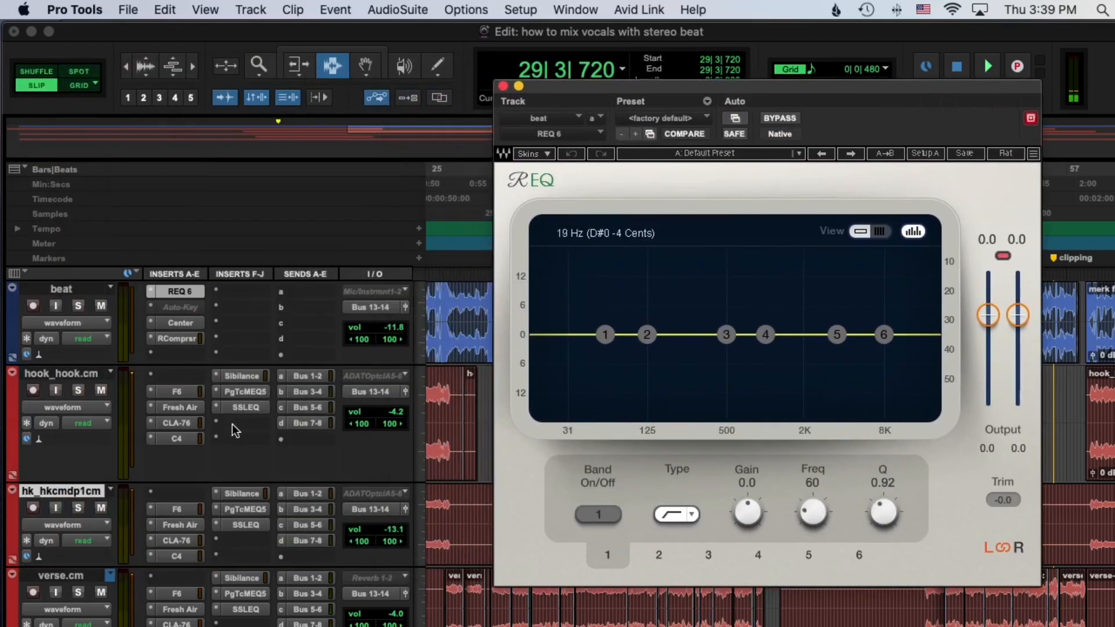
# Play the verse briefly and insert the stereo PAZ Analyzer after SSLEQ on the verse.cm track.
pyautogui.press('space')
pyautogui.scroll(-3, 248, 581)
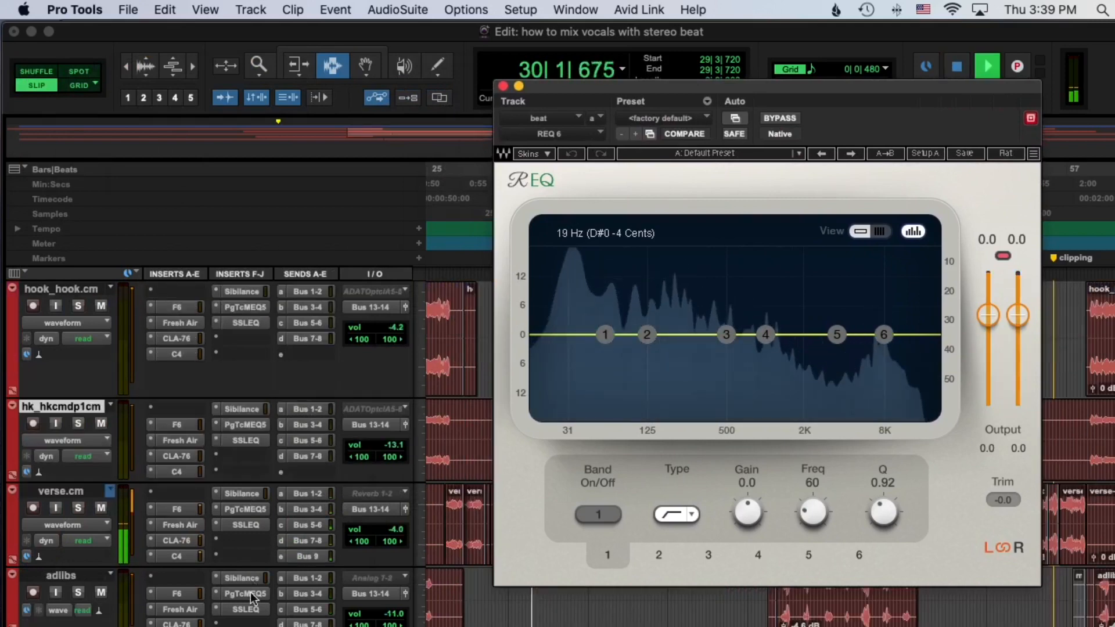
pyautogui.press('space')
pyautogui.click(238, 543)
pyautogui.moveTo(334, 539)
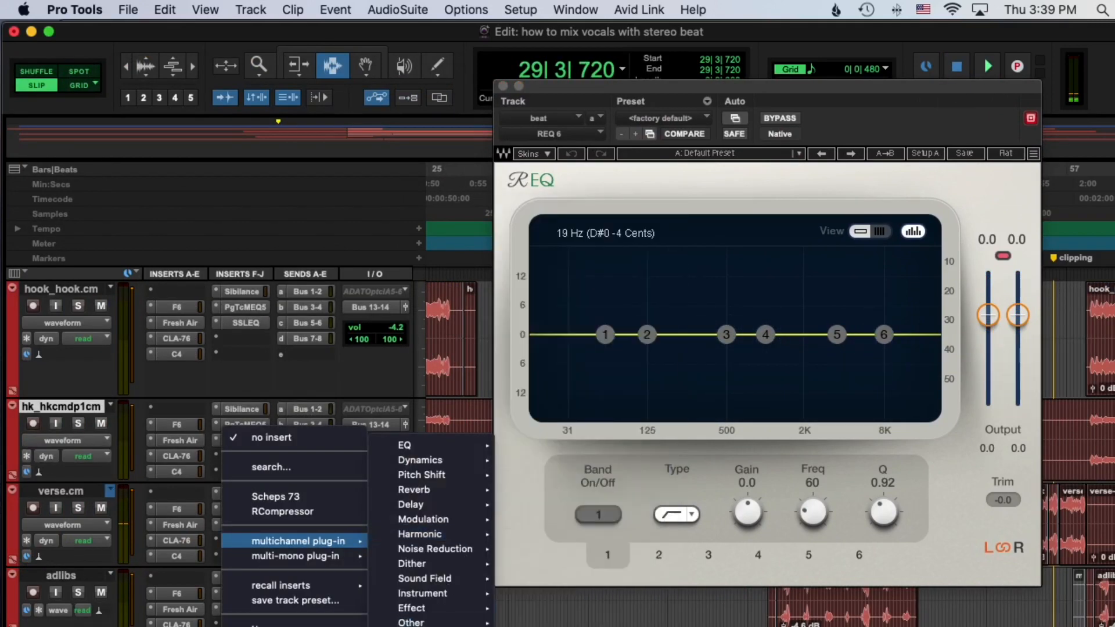
pyautogui.moveTo(459, 579)
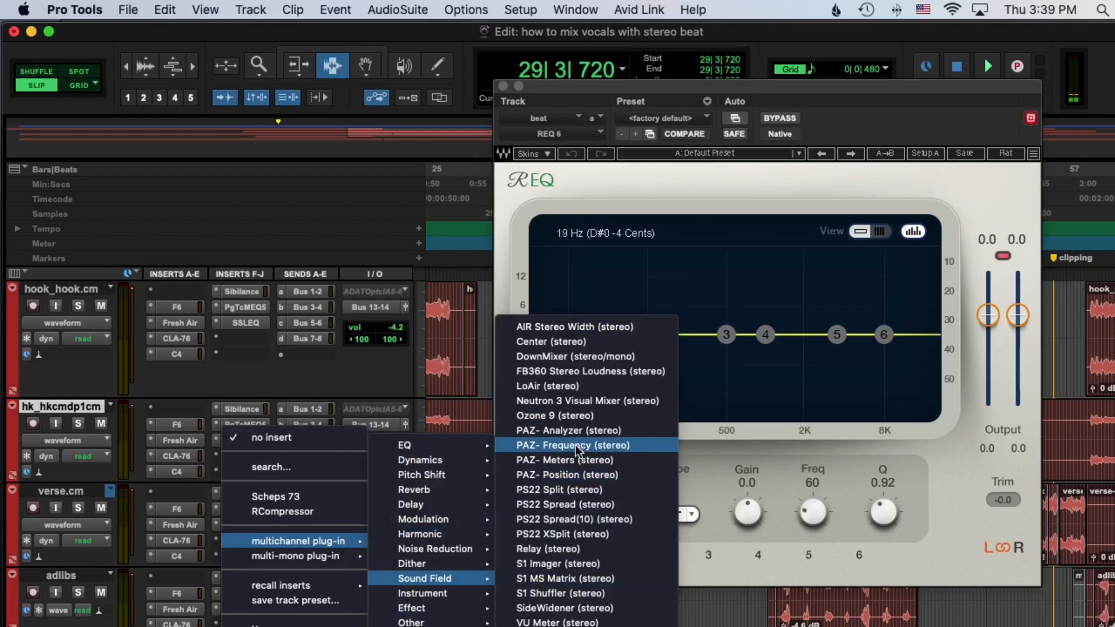
pyautogui.click(550, 433)
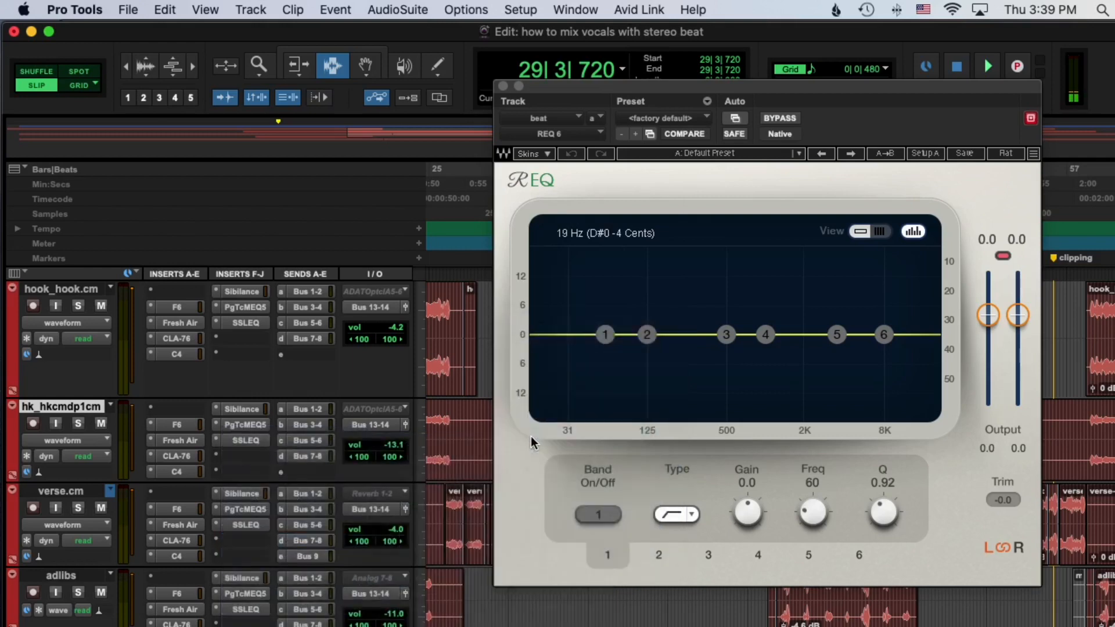
# Play the verse to examine the vocal's peak frequency in the PAZ Analyzer, and close the analyzer window.
pyautogui.press('space')
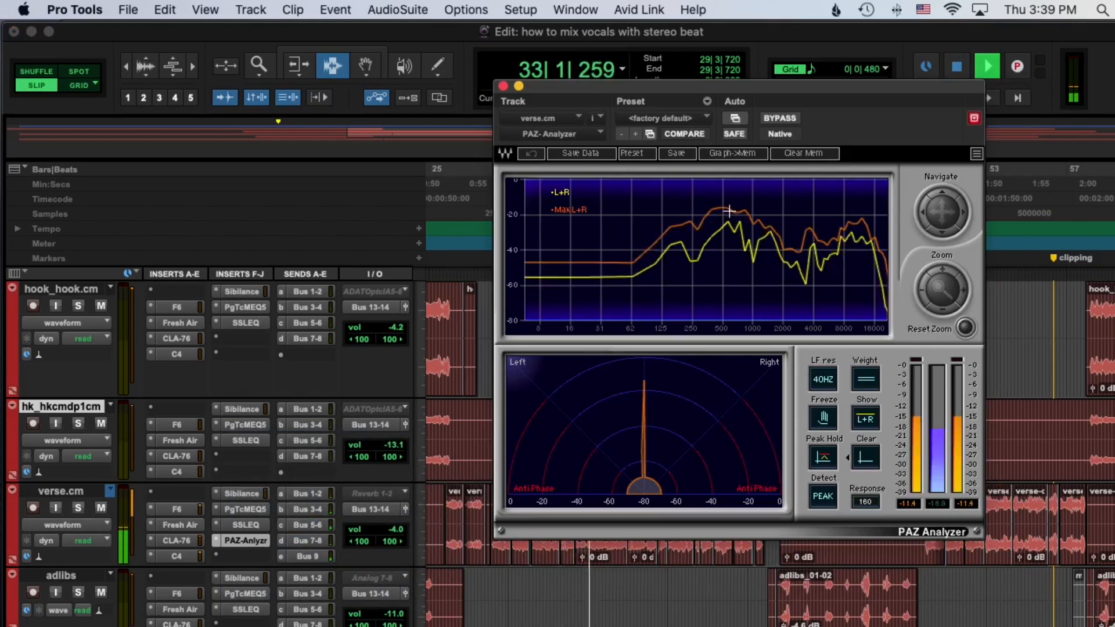
pyautogui.press('space')
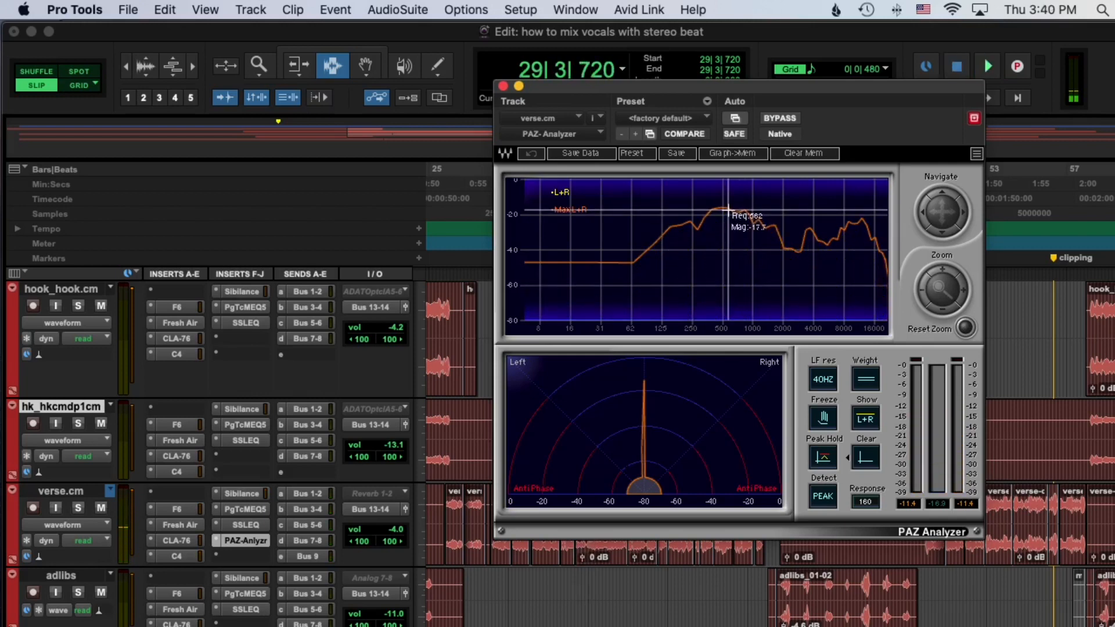
pyautogui.click(503, 86)
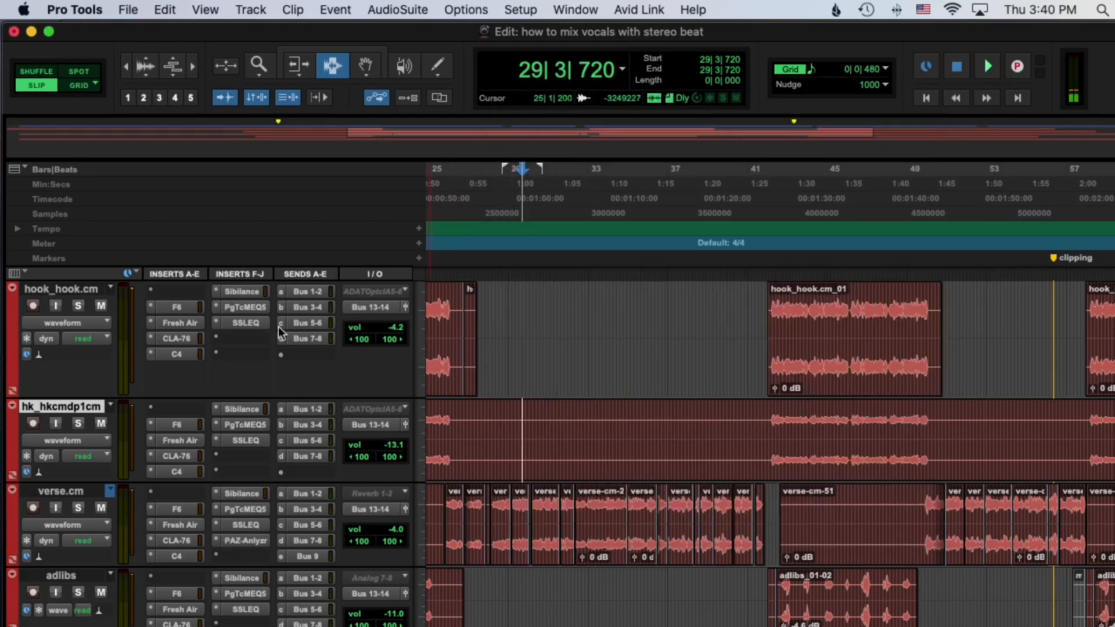
# On the beat's REQ 6, cut band 3 by 2.6 dB at 561 Hz with Q 3.81 during playback.
pyautogui.press('space')
pyautogui.scroll(3, 221, 316)
pyautogui.click(180, 291)
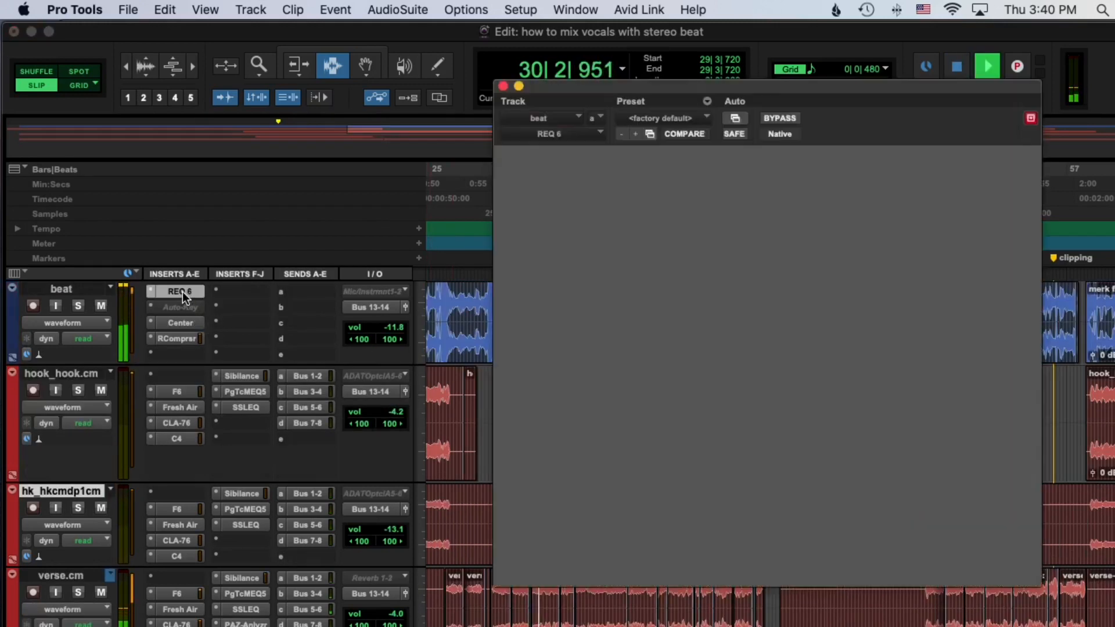
pyautogui.moveTo(727, 335); pyautogui.dragTo(734, 347)
pyautogui.moveTo(887, 521); pyautogui.dragTo(884, 468)
pyautogui.press('space')
pyautogui.press('space')
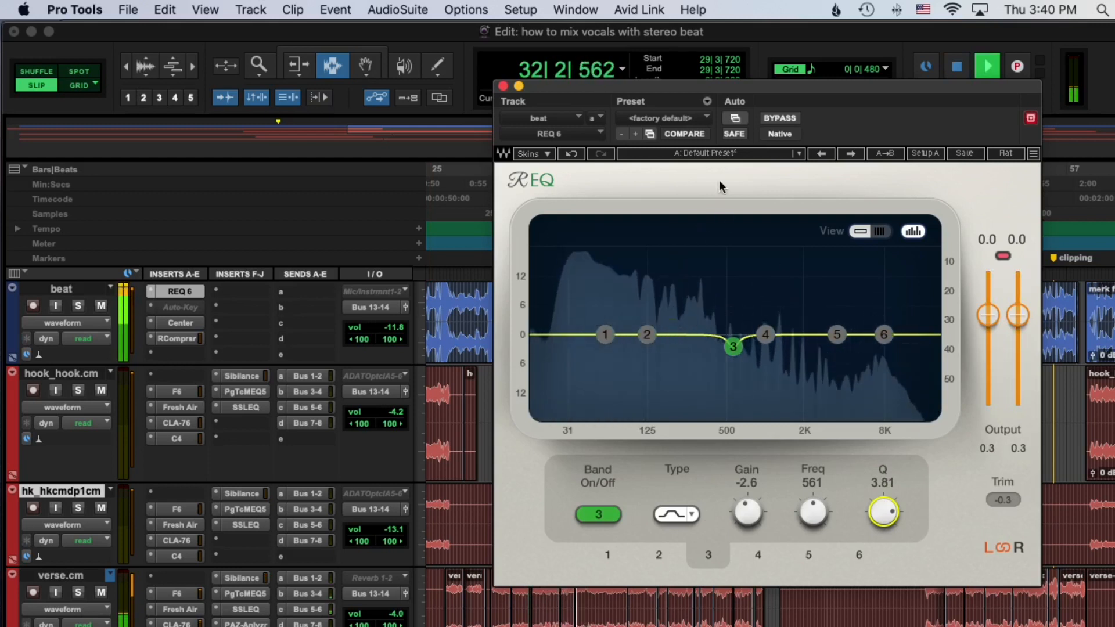
# Compare the mix with REQ 6 bypassed and active, and stop playback.
pyautogui.click(787, 119)
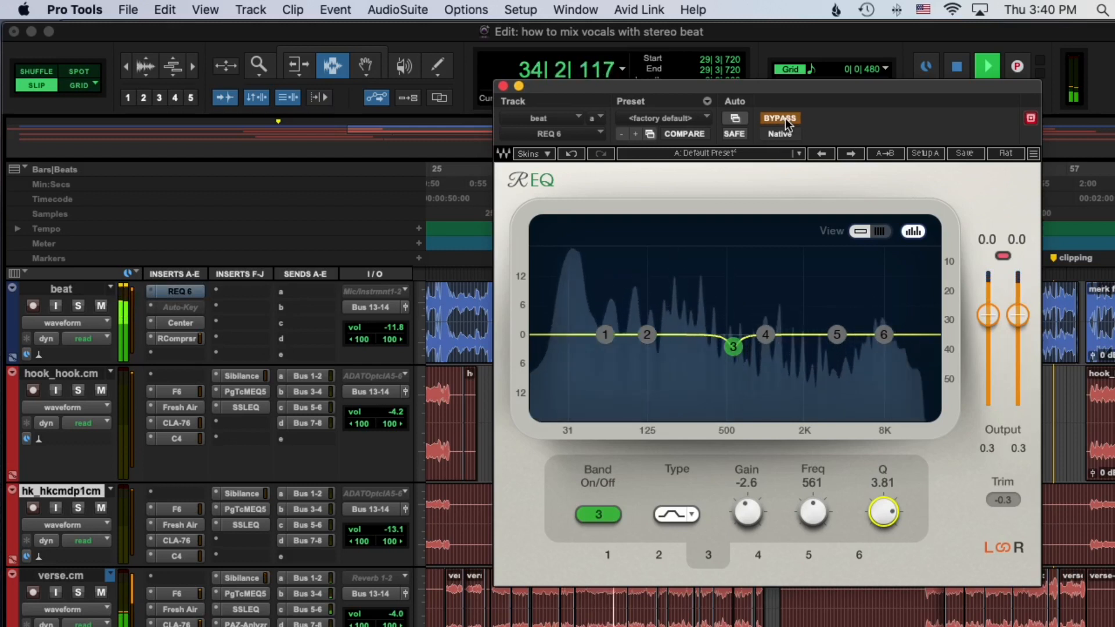
pyautogui.click(787, 120)
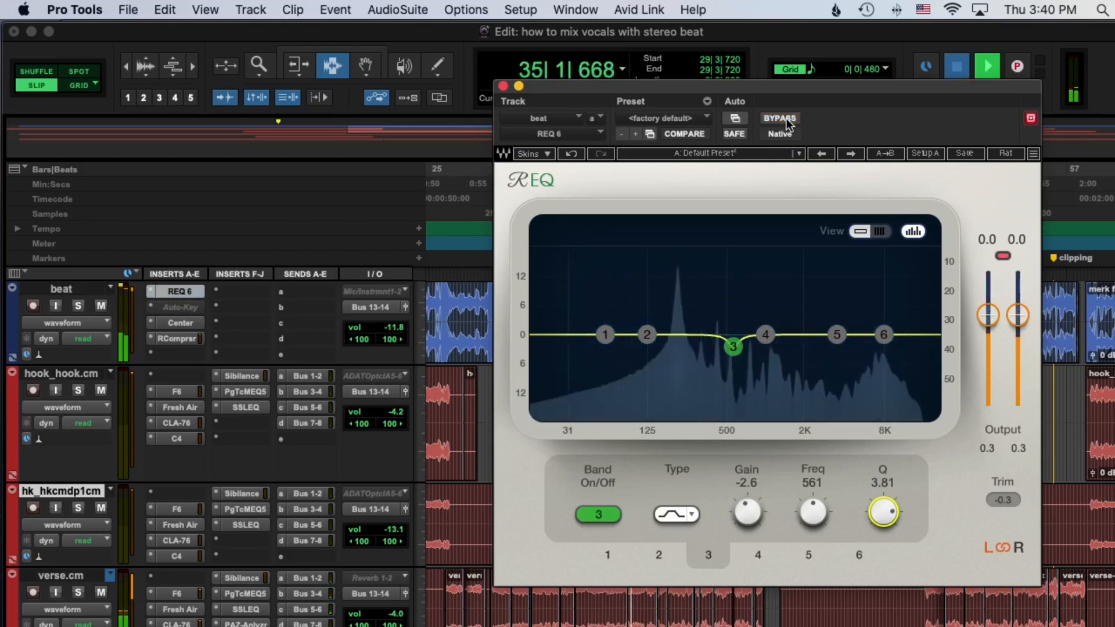
pyautogui.press('space')
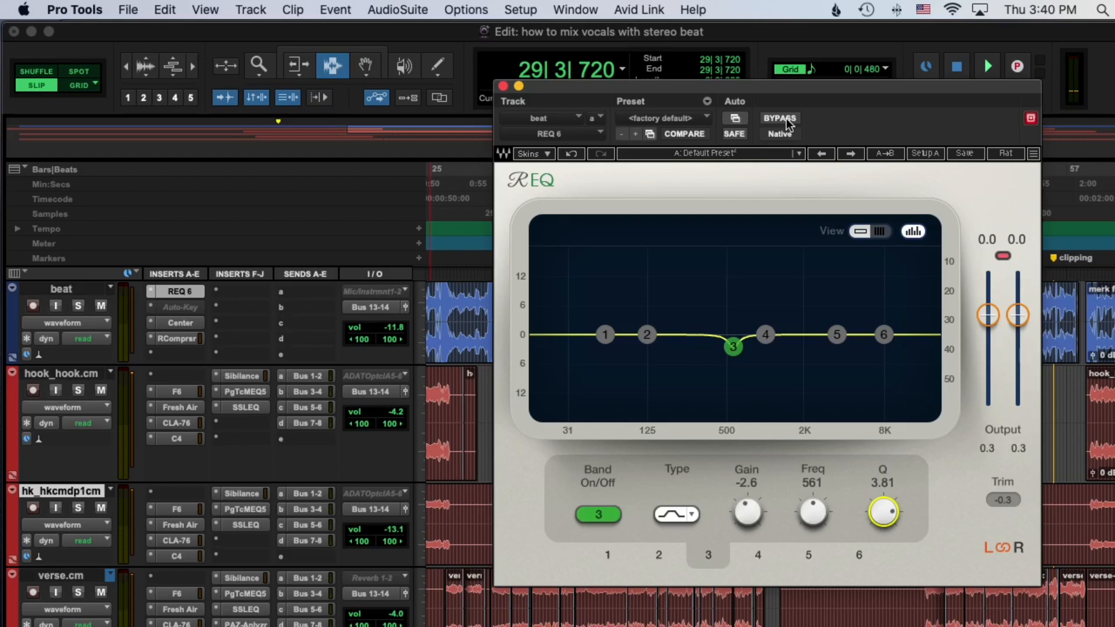
# Adjust REQ 6 band 3 to -2.7 dB at 553 Hz, compare against bypass during playback and close the equalizer.
pyautogui.moveTo(735, 348); pyautogui.dragTo(727, 343)
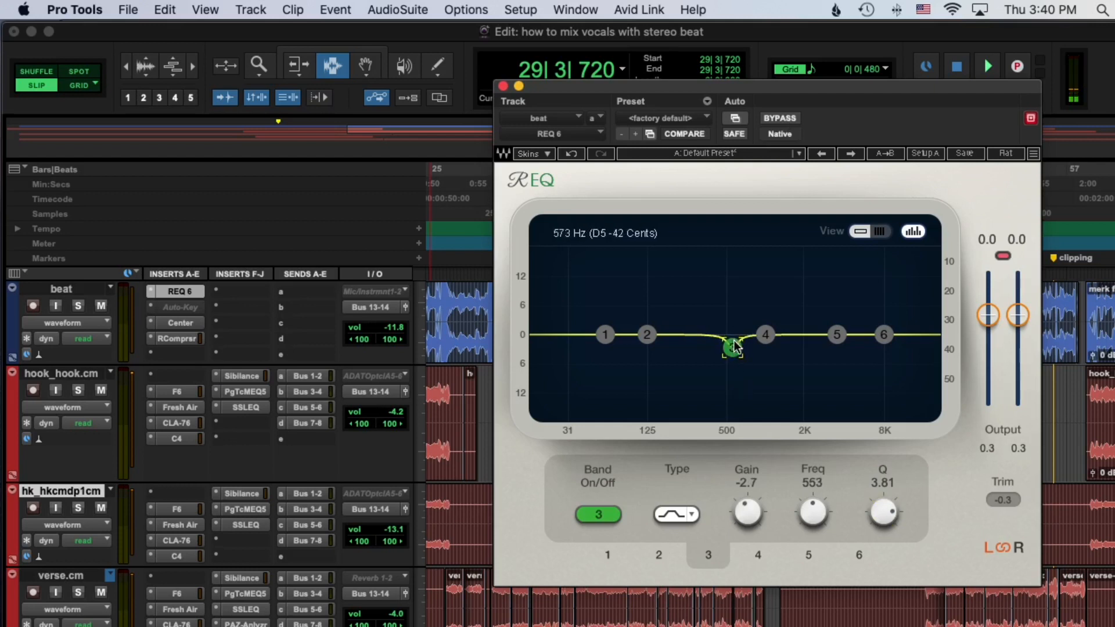
pyautogui.press('space')
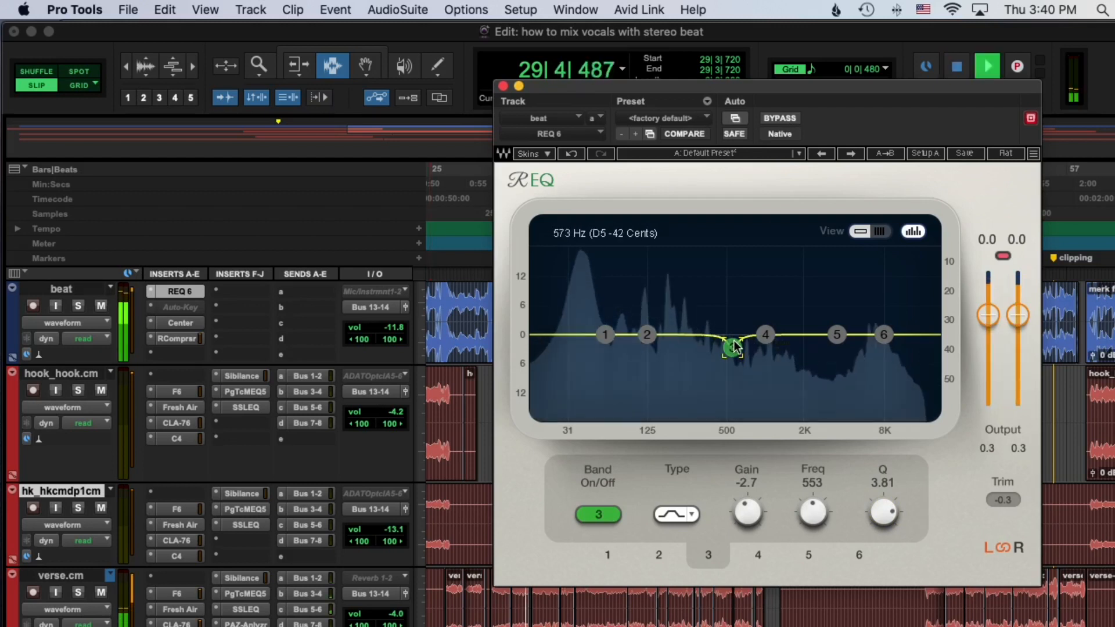
pyautogui.click(791, 123)
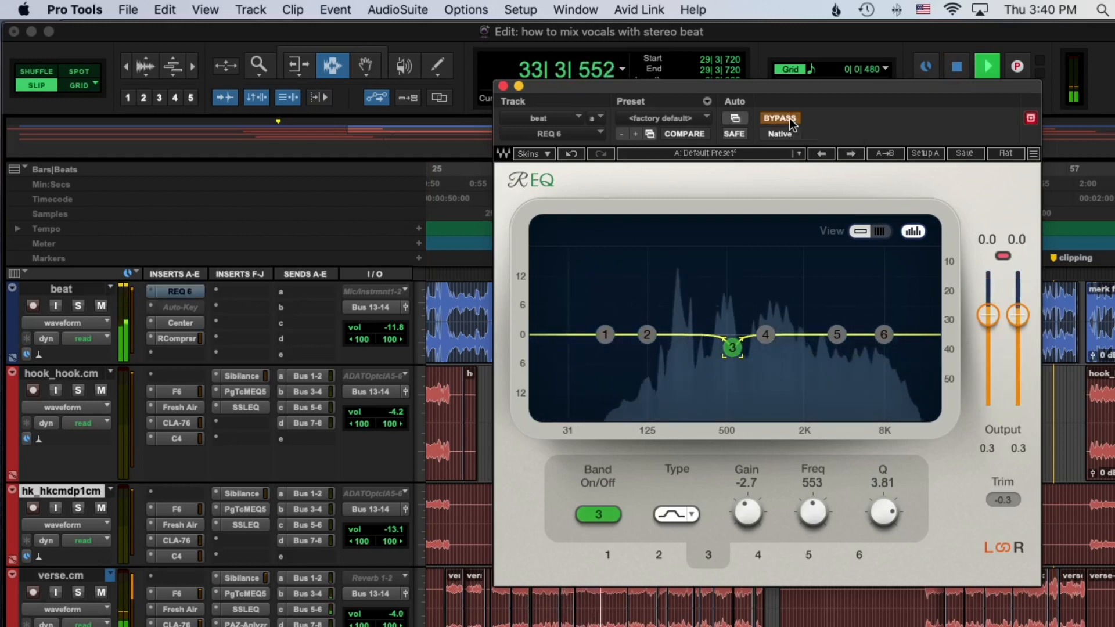
pyautogui.click(791, 123)
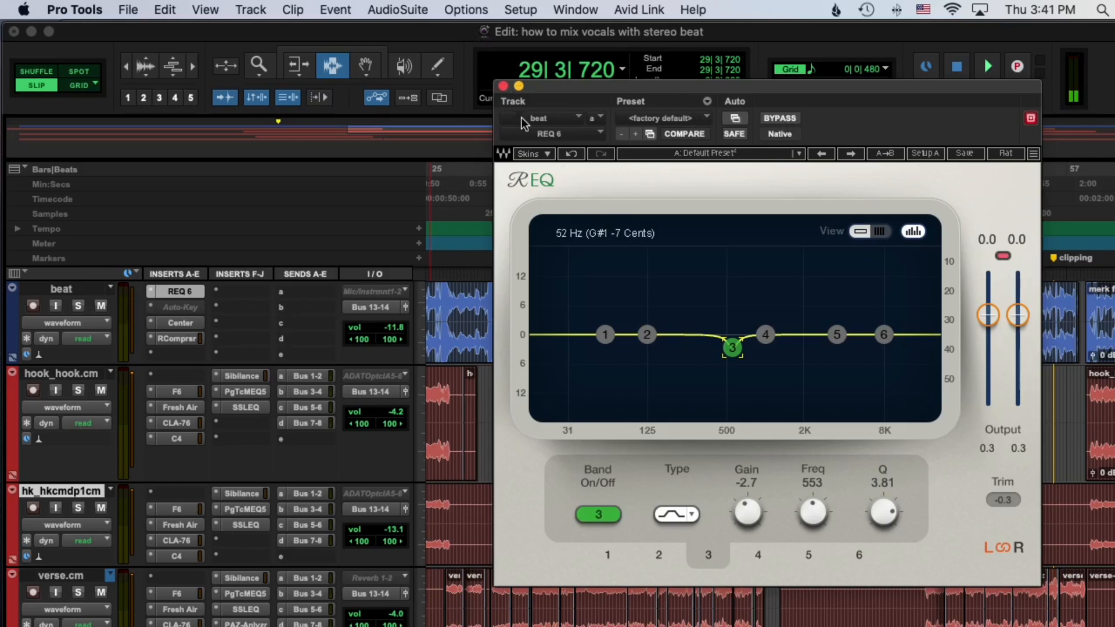
pyautogui.click(503, 86)
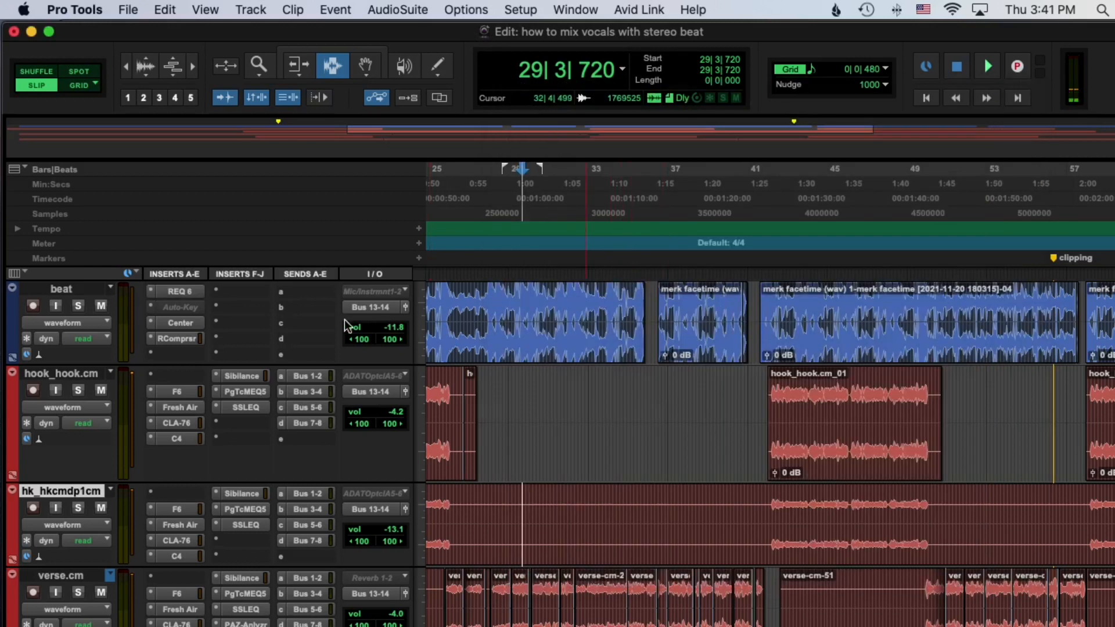
# Remove the inactive Auto-Key plug-in from the beat track's inserts.
pyautogui.click(152, 305)
pyautogui.click(240, 202)
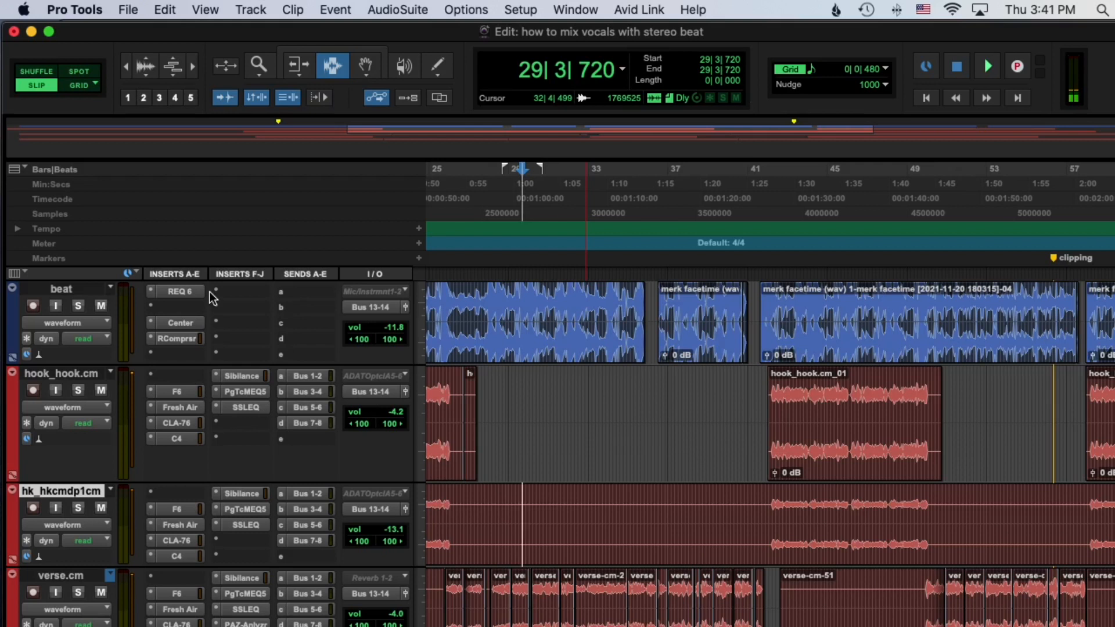
# Insert the stereo SideWidener plug-in into the beat track's second insert slot.
pyautogui.click(177, 305)
pyautogui.moveTo(177, 306)
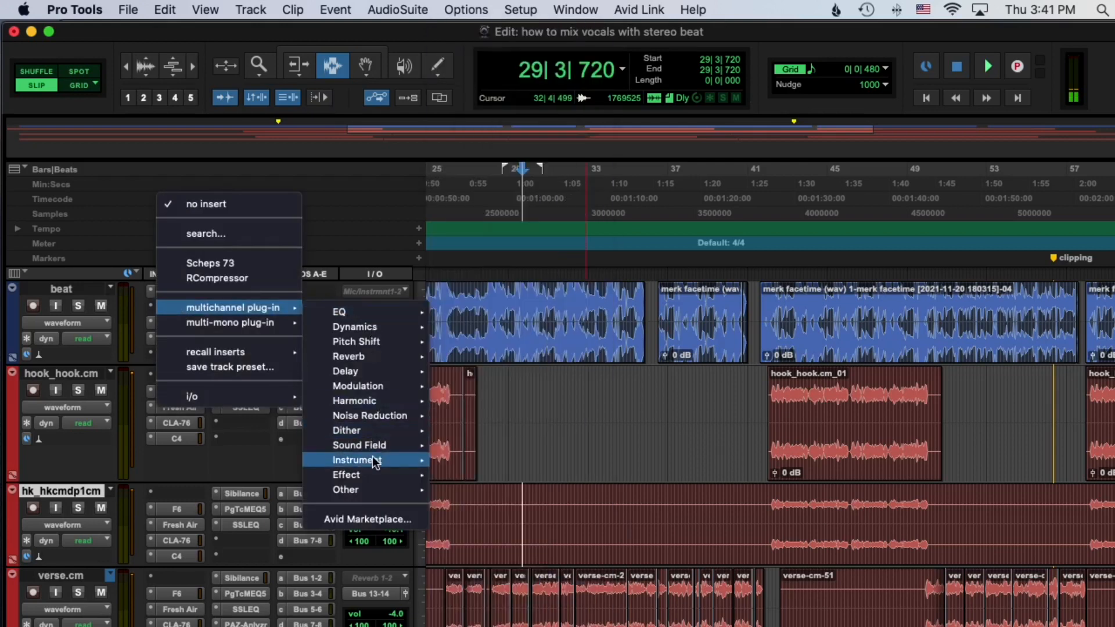
pyautogui.moveTo(386, 445)
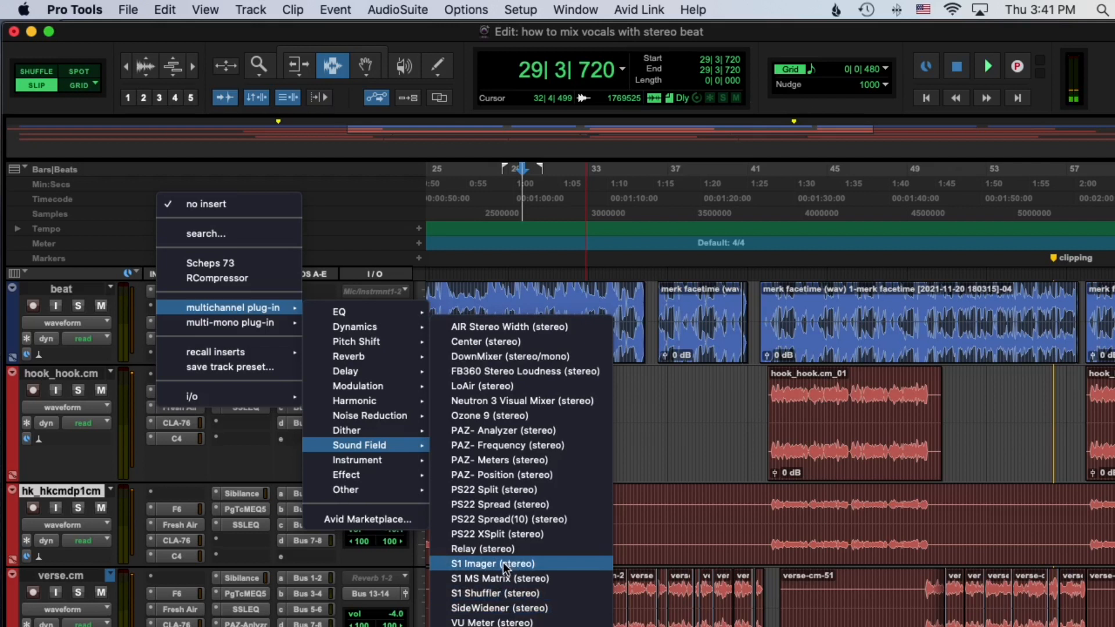
pyautogui.click(502, 608)
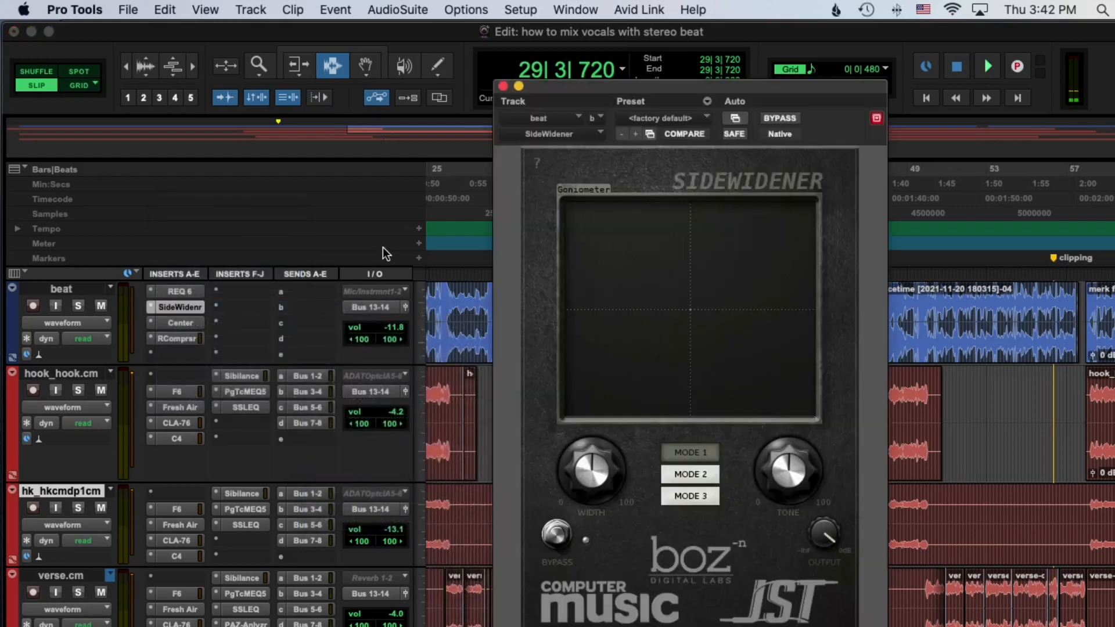
# Play the mix to compare SideWidener active and bypassed, and stop playback.
pyautogui.press('space')
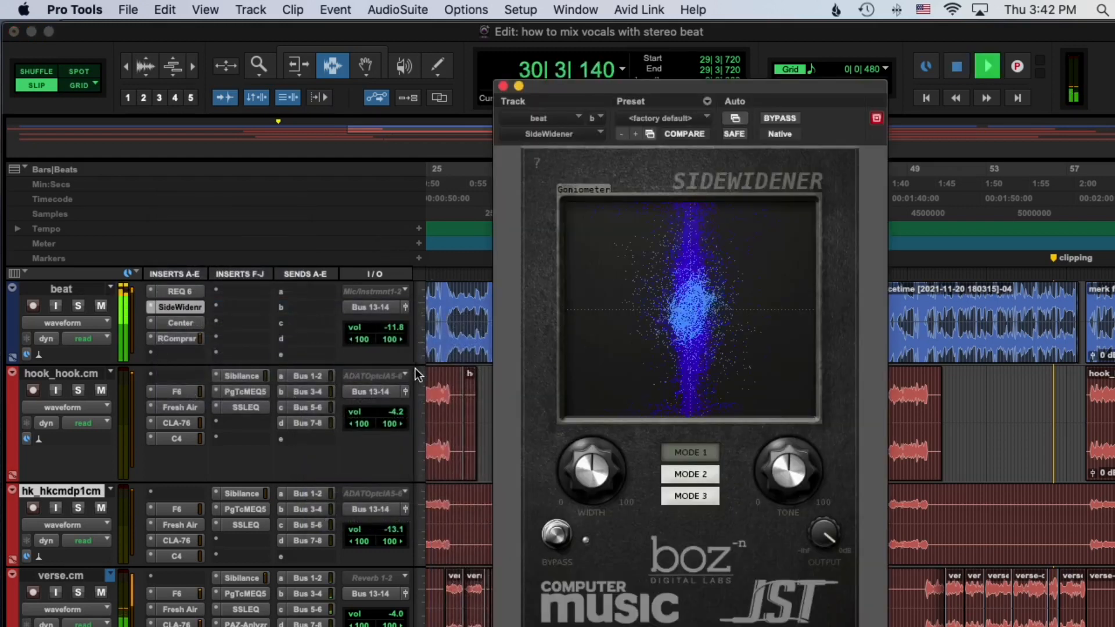
pyautogui.click(776, 117)
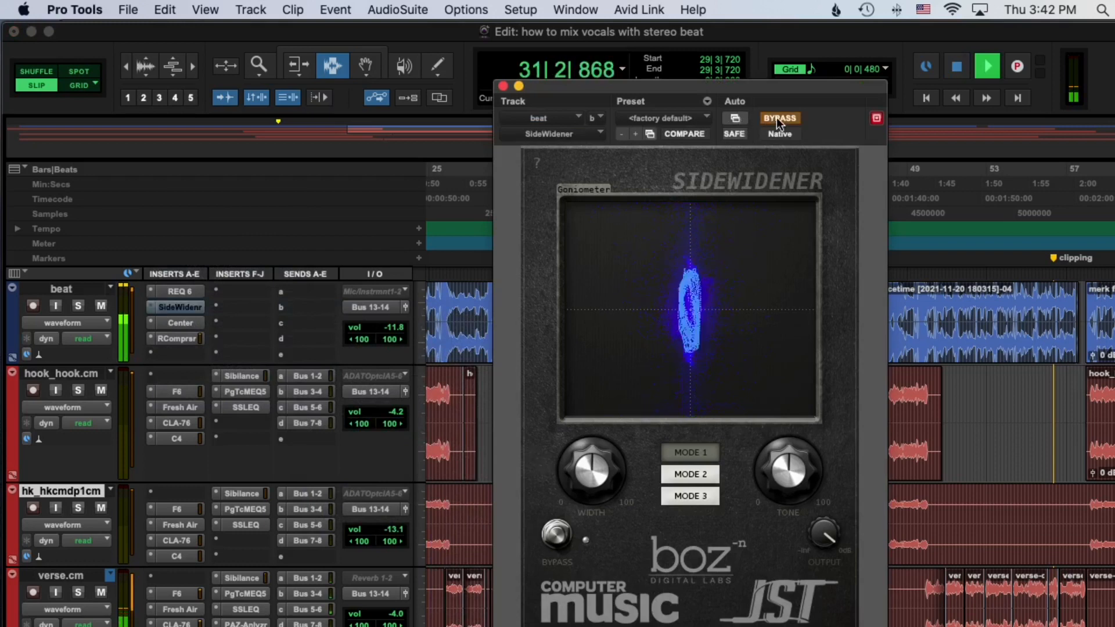
pyautogui.press('space')
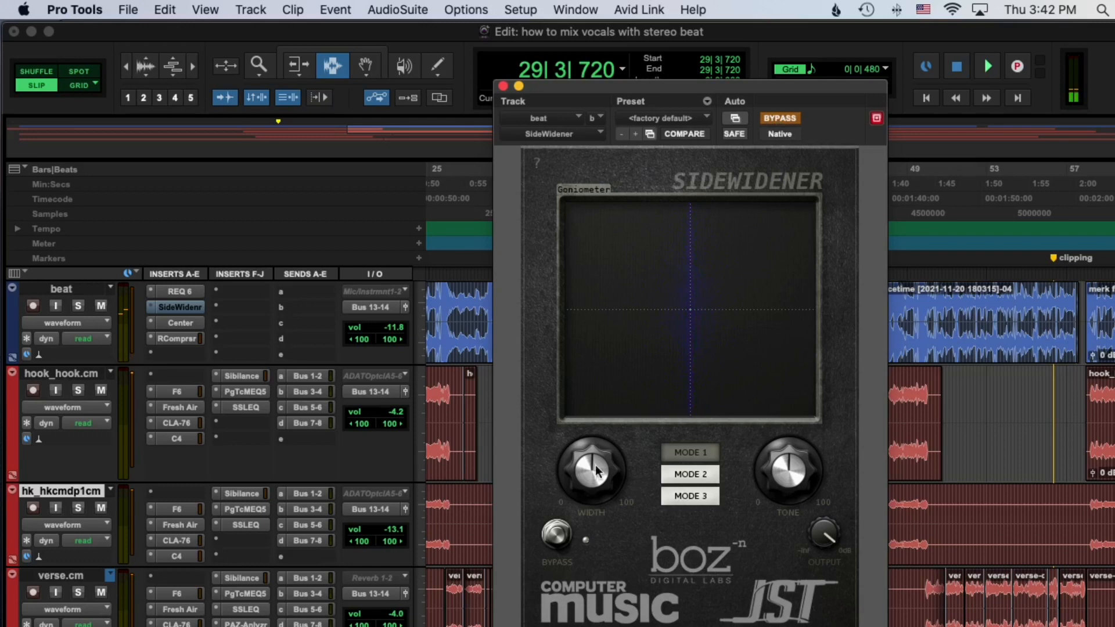
# Lower SideWidener's width well below the midpoint, compare it with bypass during playback and leave the effect active.
pyautogui.moveTo(597, 471)
pyautogui.mouseDown()
pyautogui.moveTo(602, 503)
pyautogui.moveTo(606, 456)
pyautogui.mouseUp()
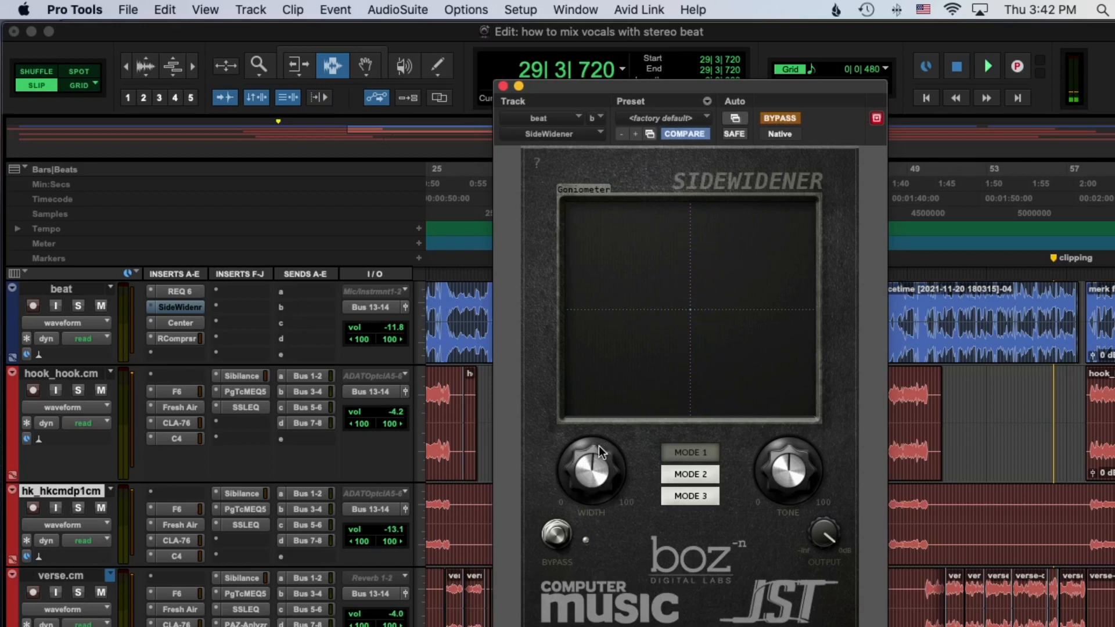
pyautogui.moveTo(604, 445); pyautogui.dragTo(604, 484)
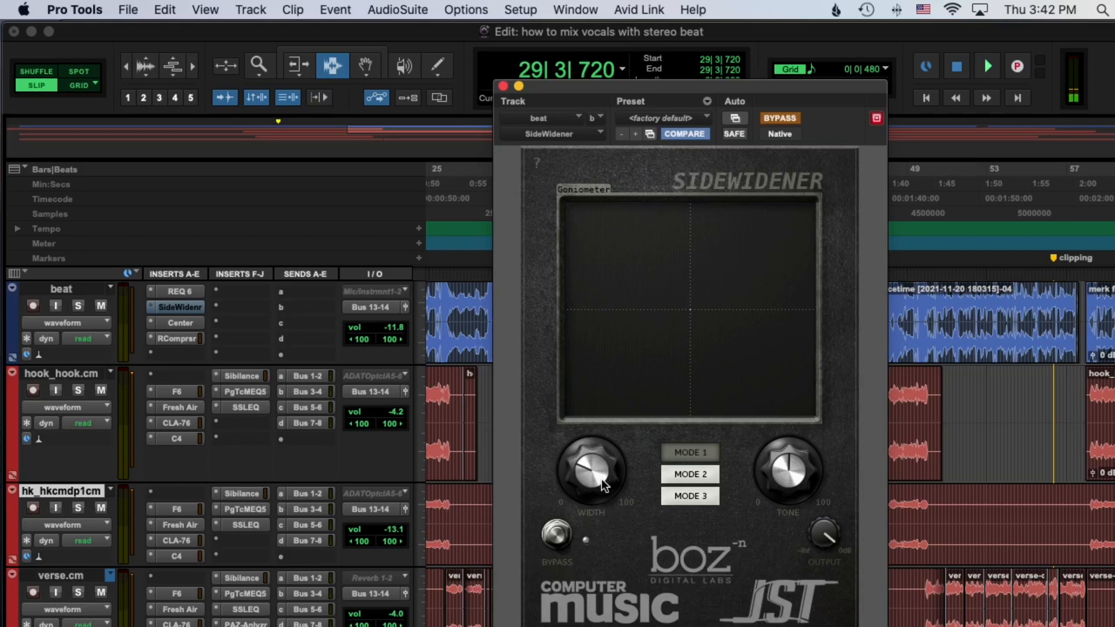
pyautogui.press('space')
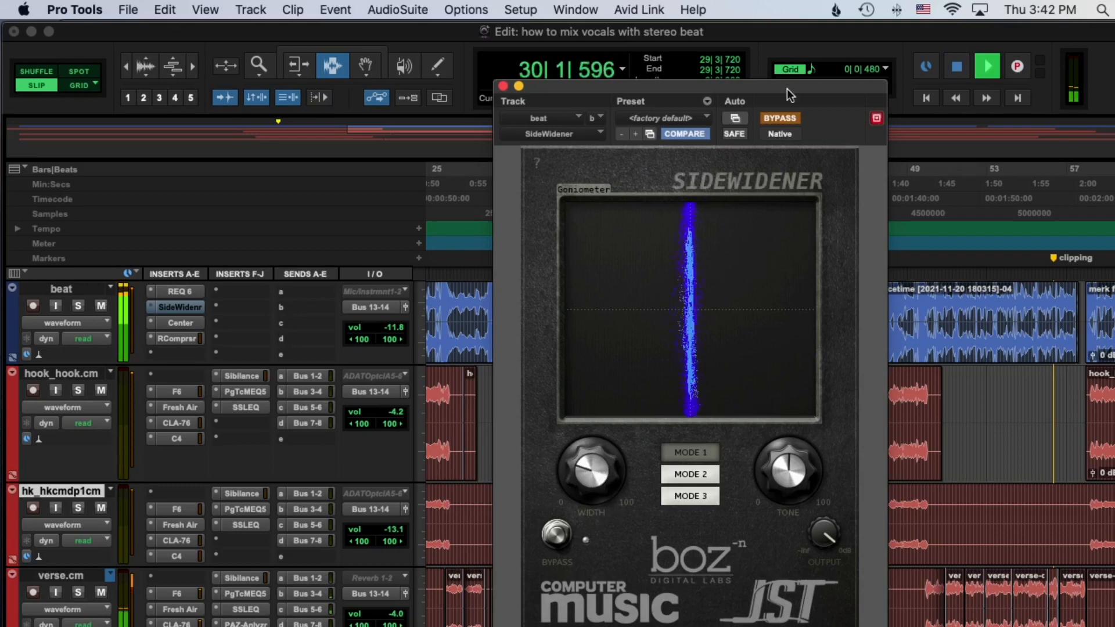
pyautogui.click(781, 118)
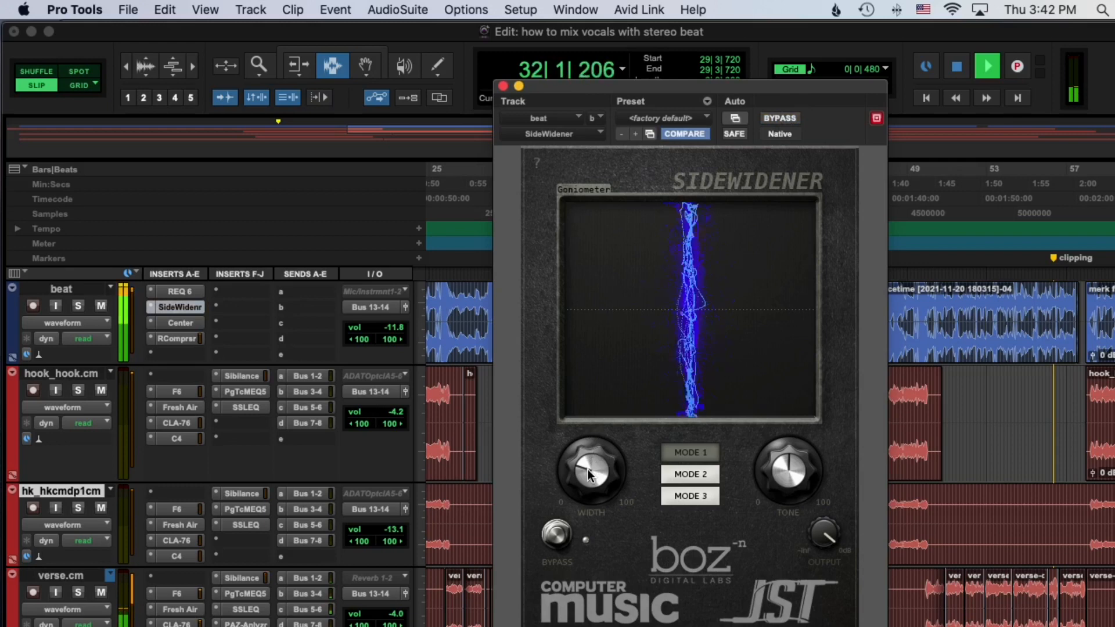
pyautogui.click(781, 119)
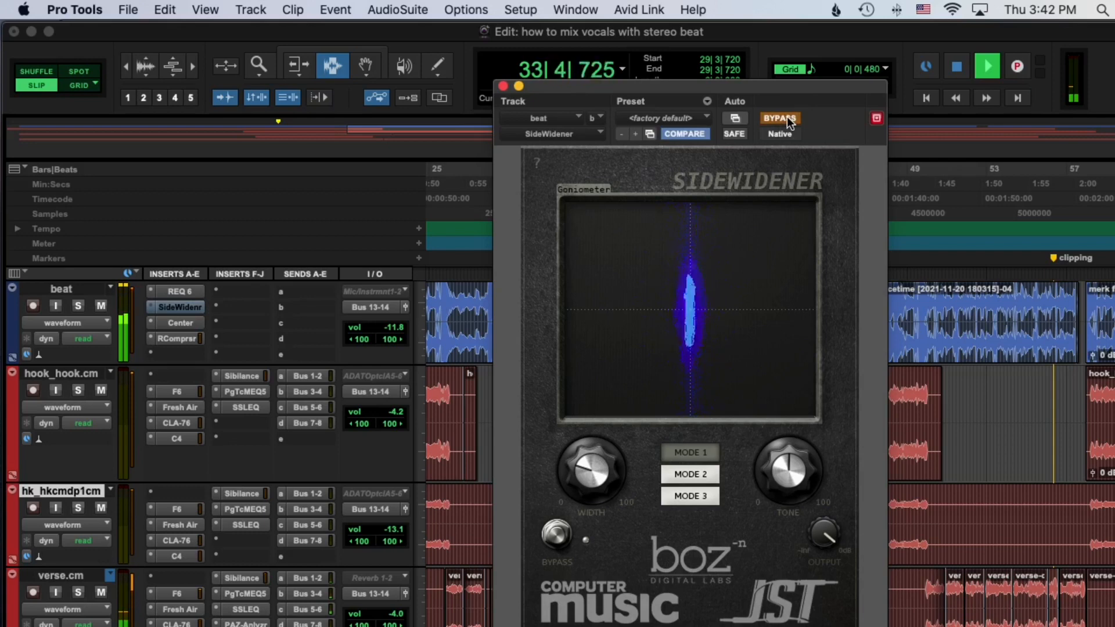
pyautogui.click(788, 120)
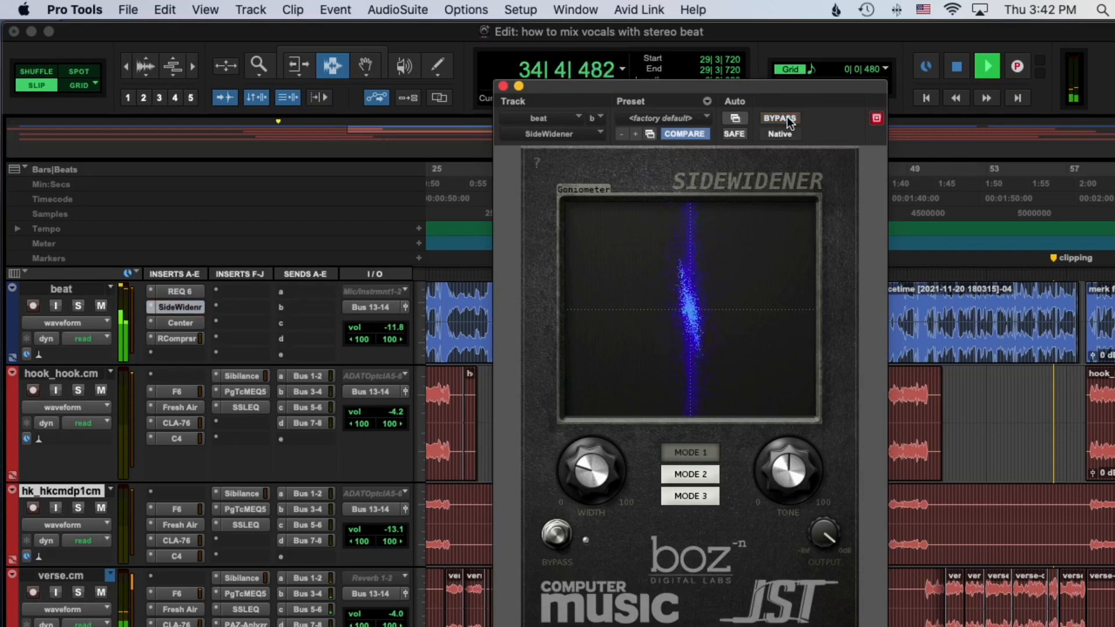
pyautogui.press('space')
# Lower SideWidener's output slightly, compare it with bypass during playback and close the plug-in.
pyautogui.moveTo(585, 477)
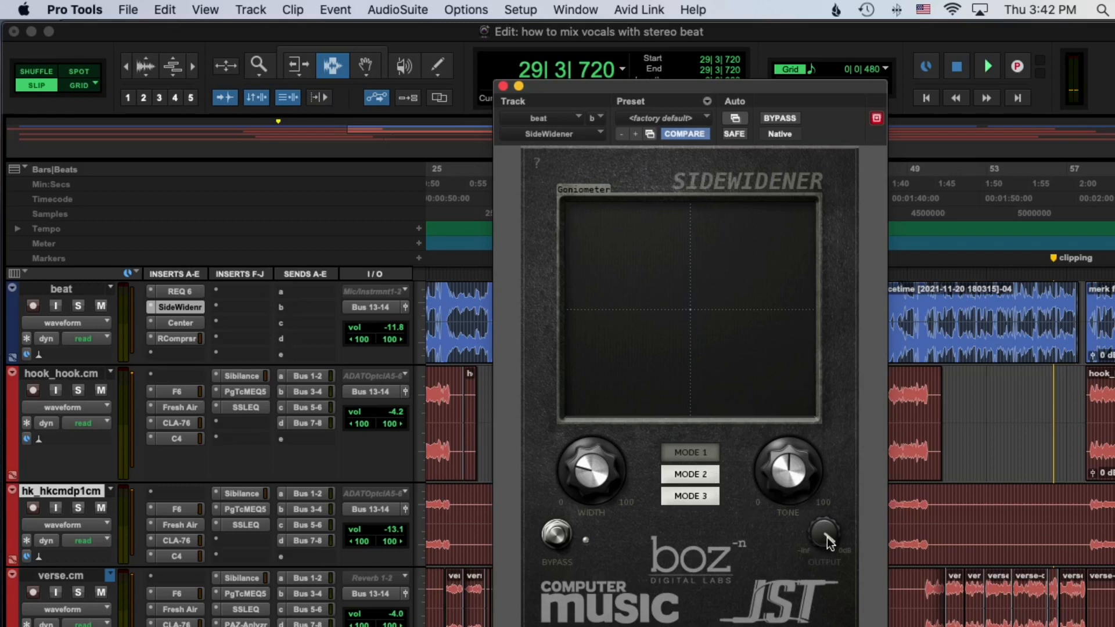
pyautogui.moveTo(827, 538); pyautogui.dragTo(825, 542)
pyautogui.press('space')
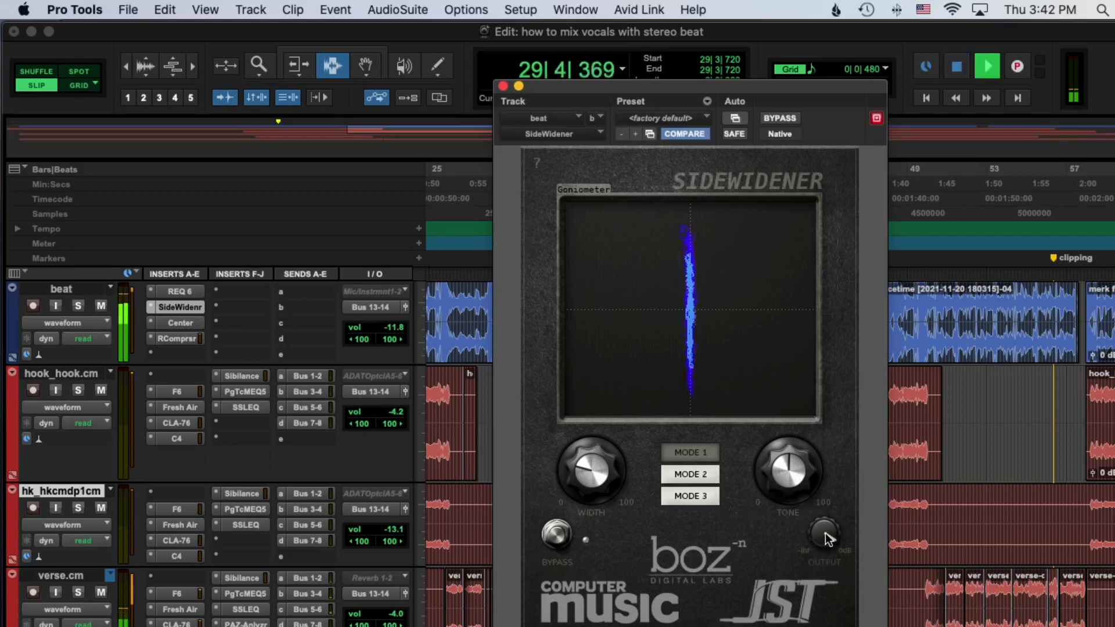
pyautogui.click(792, 120)
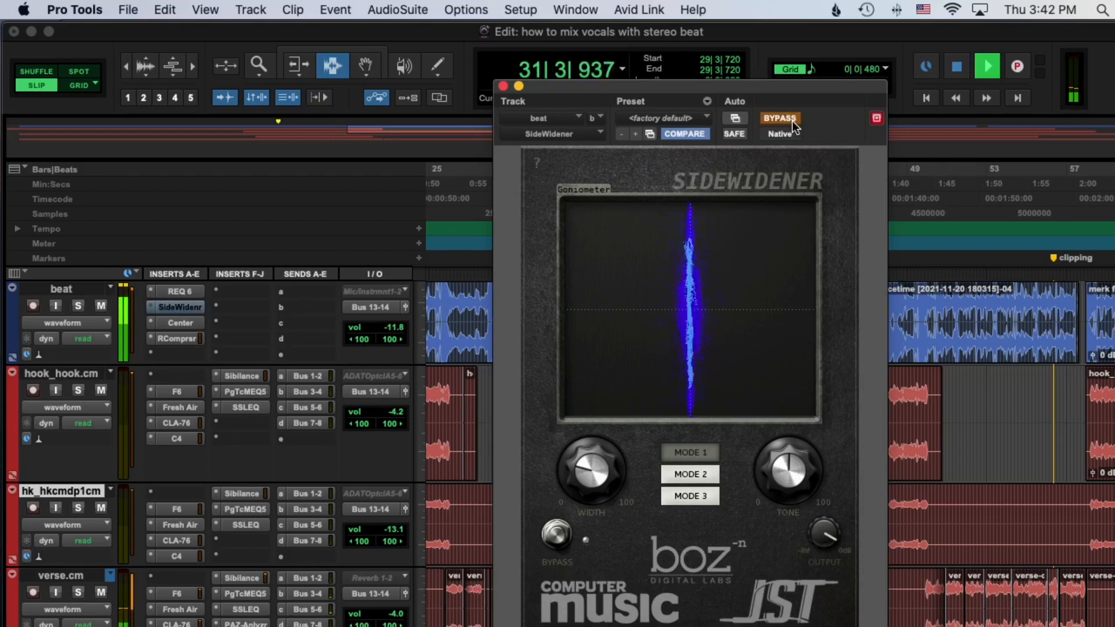
pyautogui.click(794, 118)
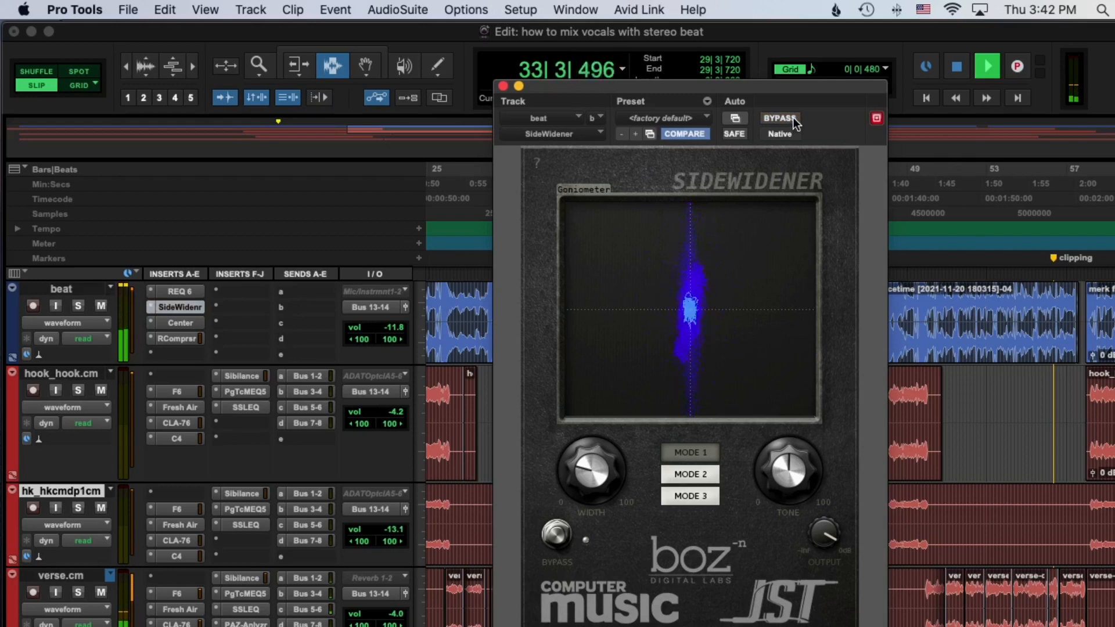
pyautogui.press('space')
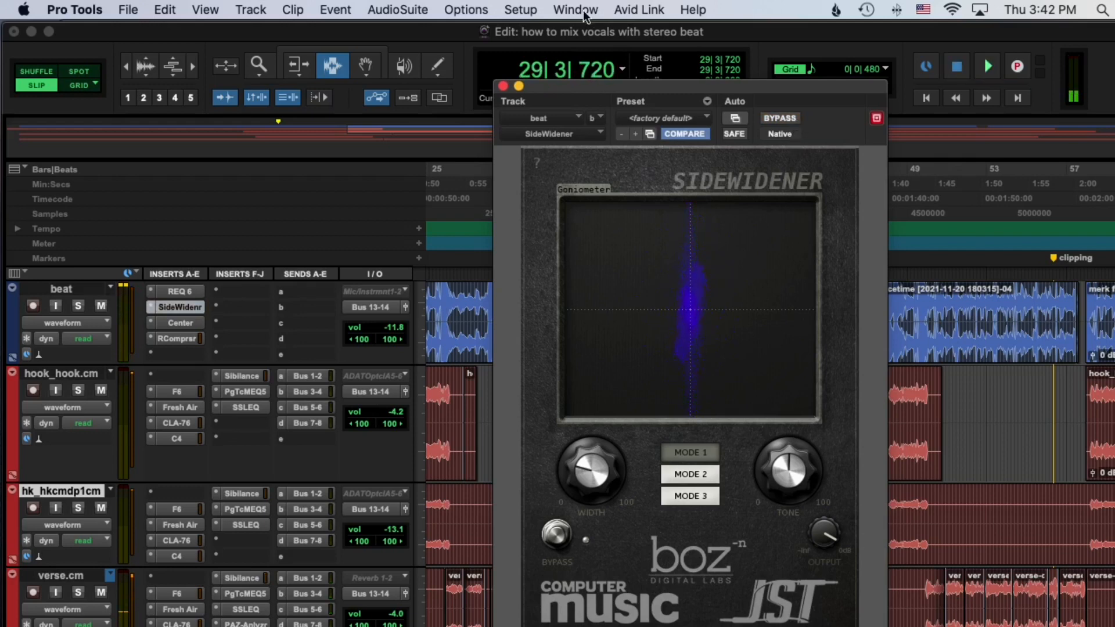
pyautogui.click(503, 86)
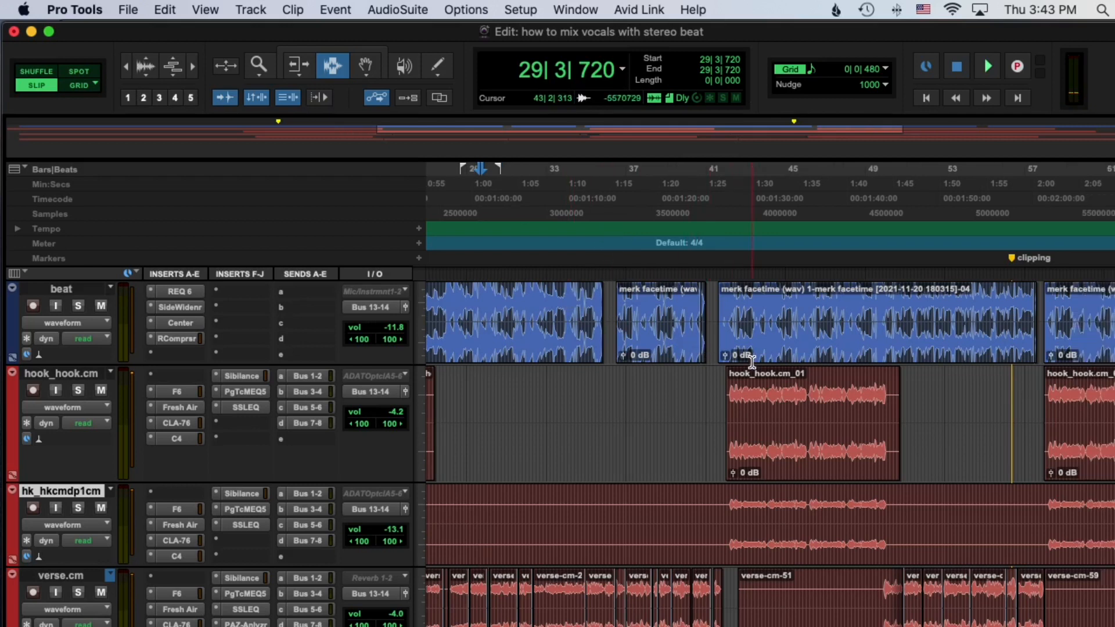
# In the beat's Center plug-in, set the center level to -2.9 dB, check the sides level and close it.
pyautogui.hscroll(3, 753, 363)
pyautogui.click(176, 324)
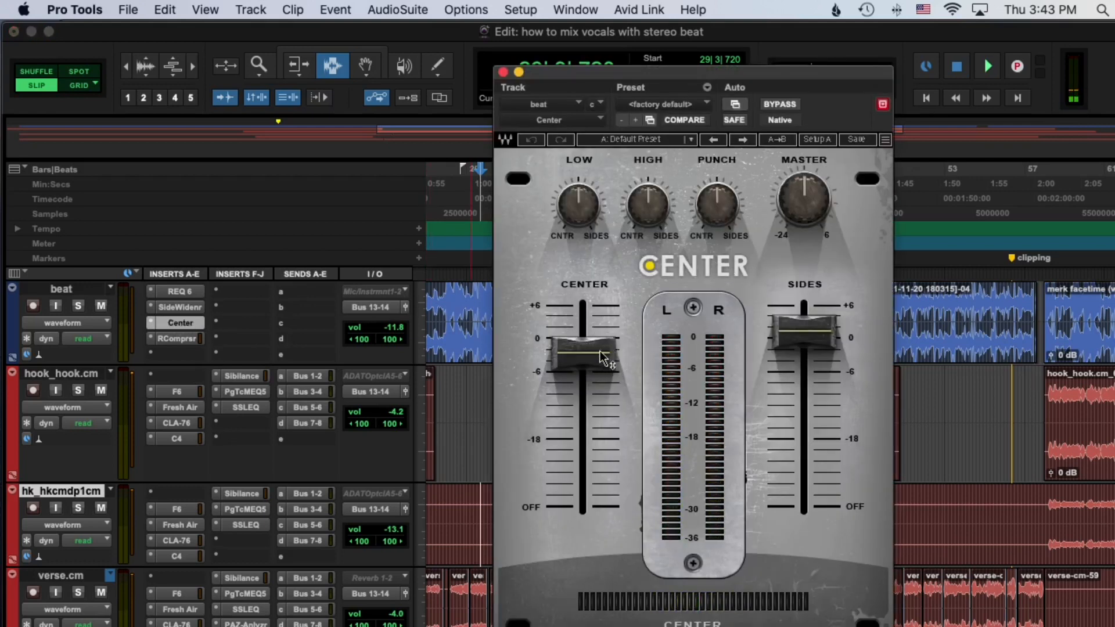
pyautogui.moveTo(583, 354)
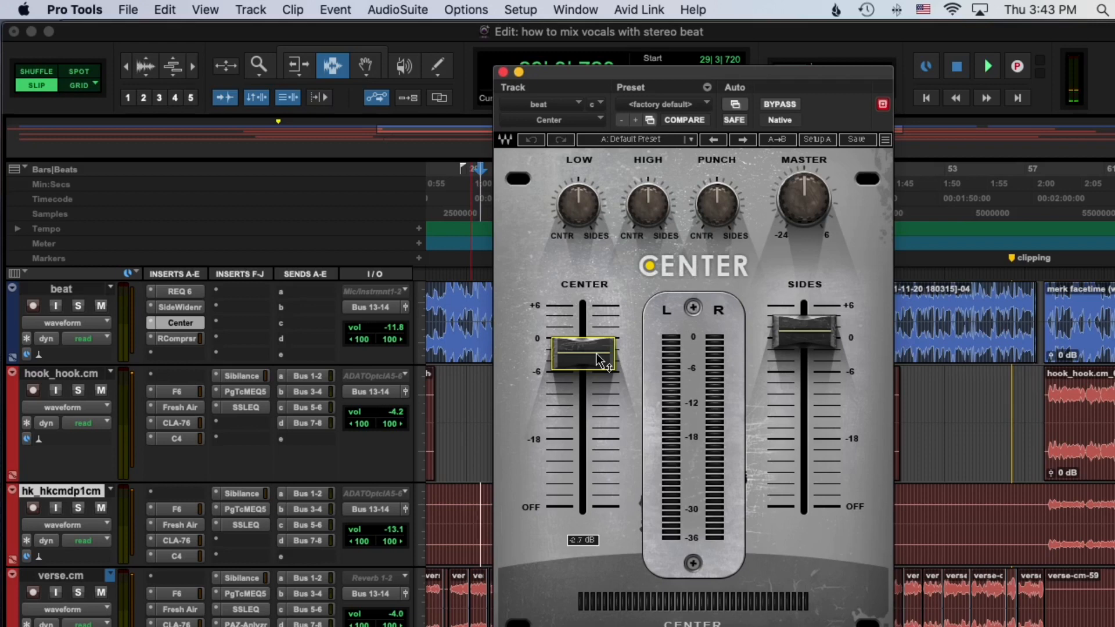
pyautogui.moveTo(599, 360); pyautogui.dragTo(598, 362)
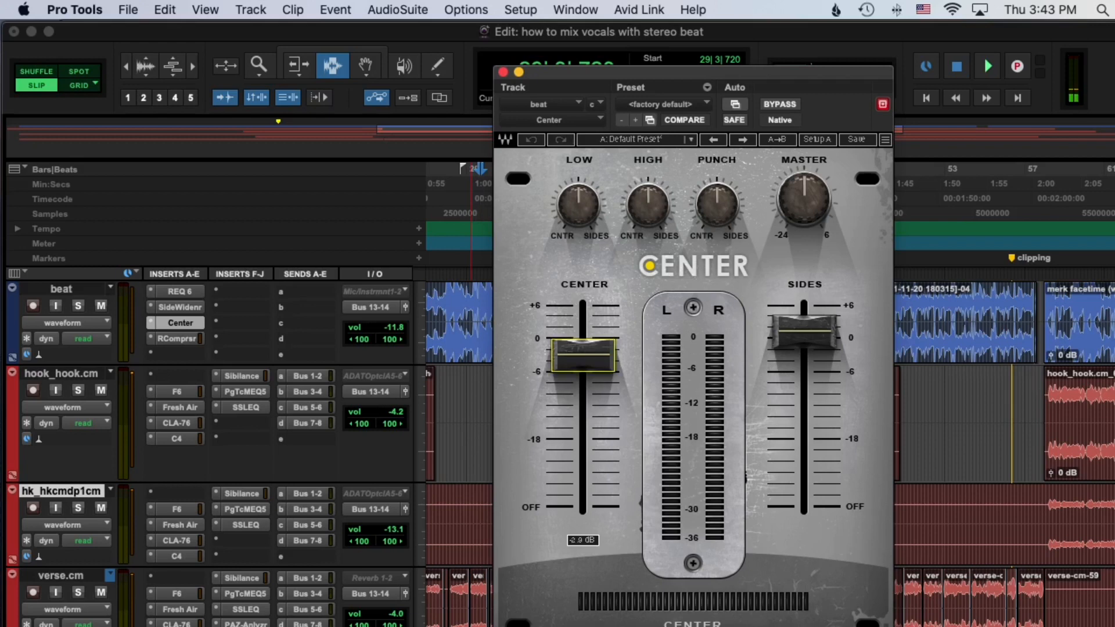
pyautogui.click(804, 332)
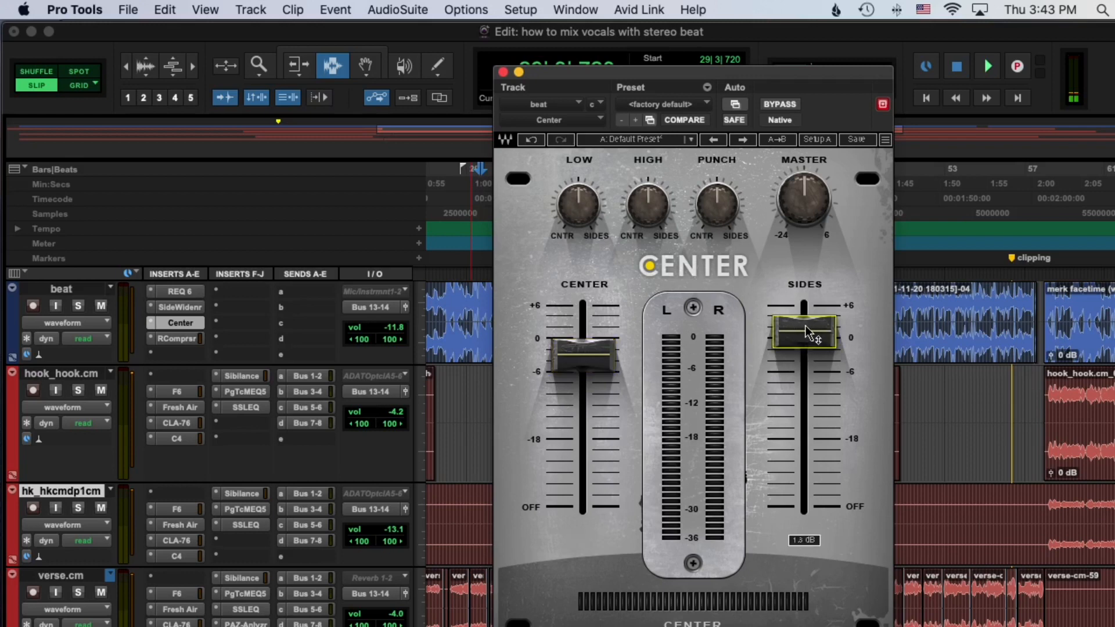
pyautogui.click(503, 72)
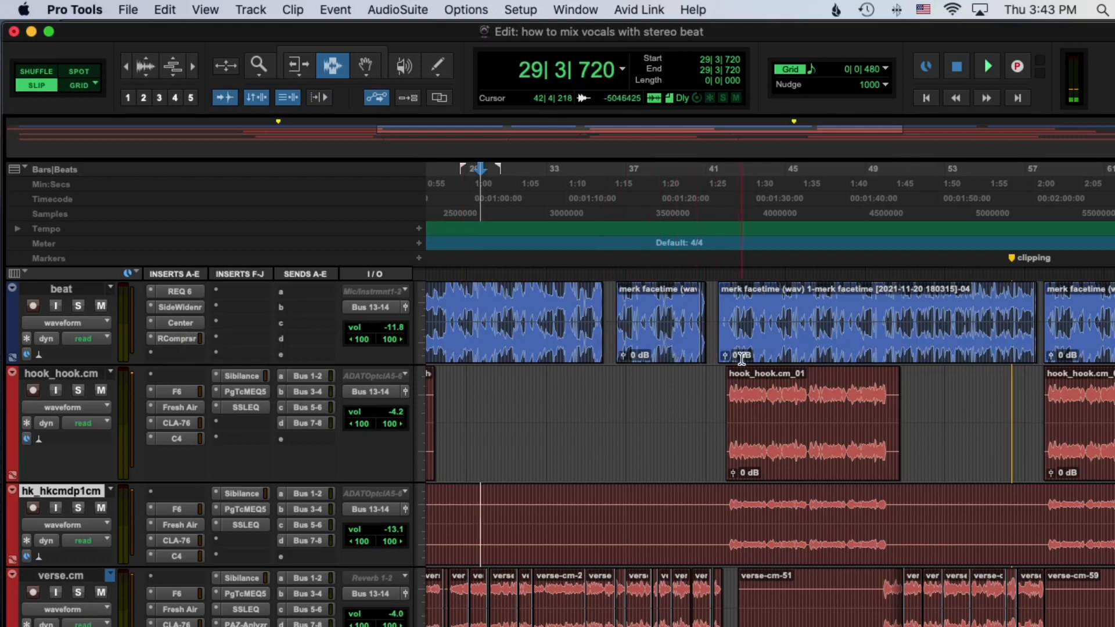
# Place the edit cursor on the beat at bar 43, inspect the key input of its RCompressor and close the plug-in.
pyautogui.click(757, 323)
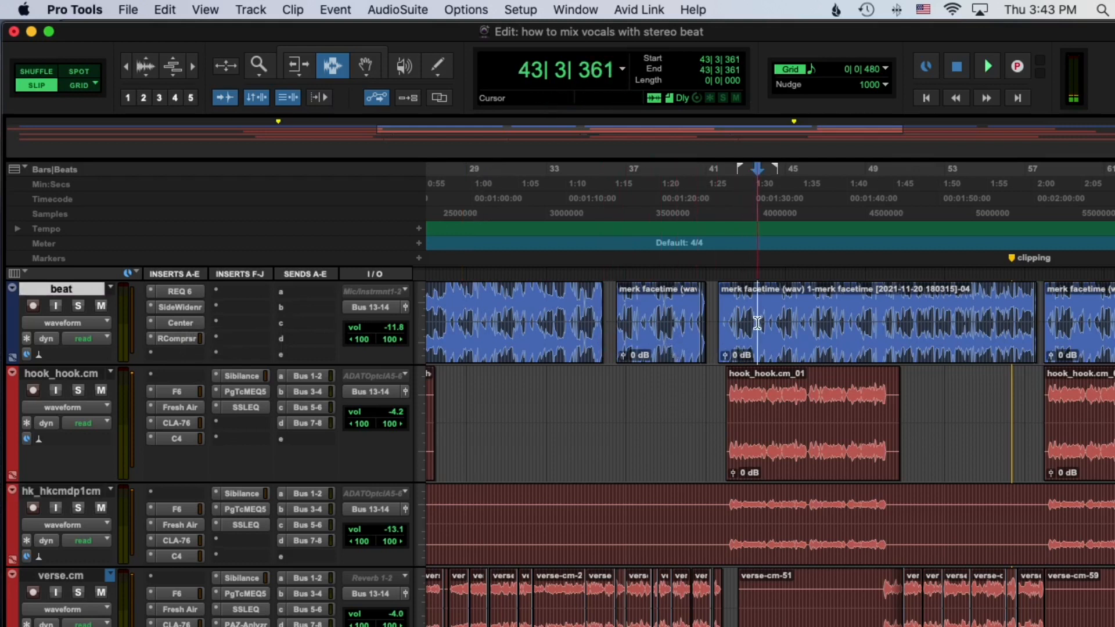
pyautogui.click(172, 336)
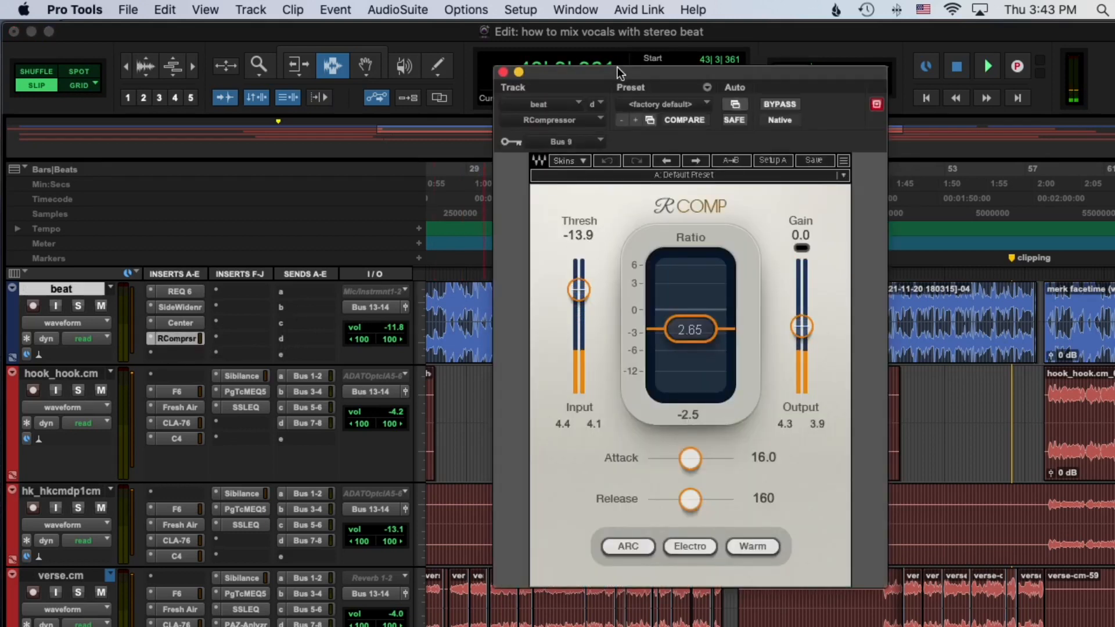
pyautogui.moveTo(618, 71); pyautogui.dragTo(541, 66)
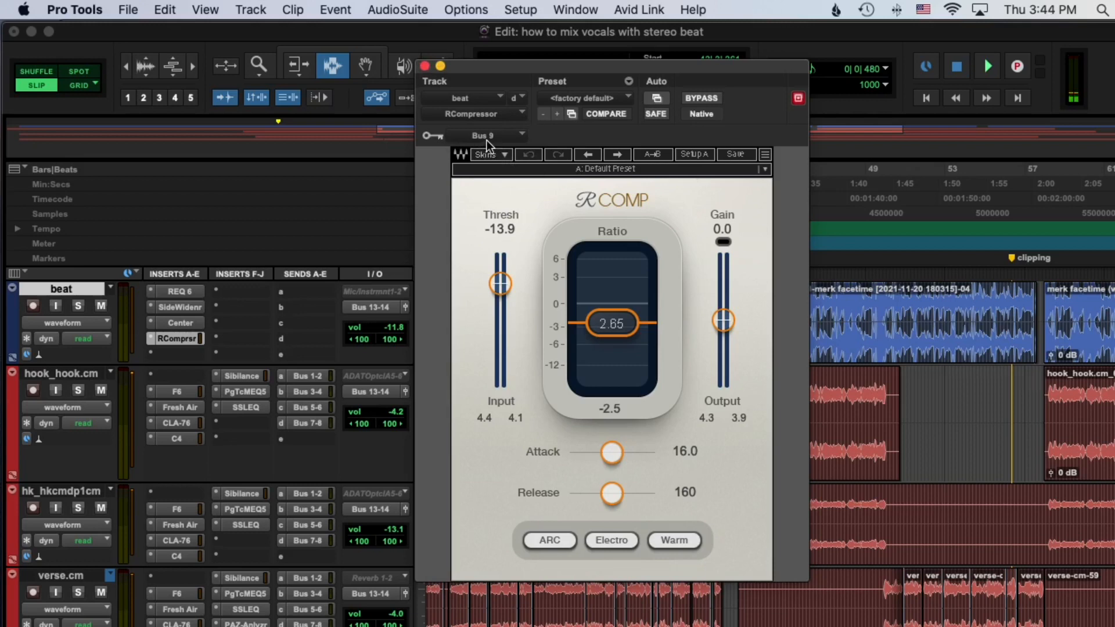
pyautogui.click(424, 66)
pyautogui.press('space')
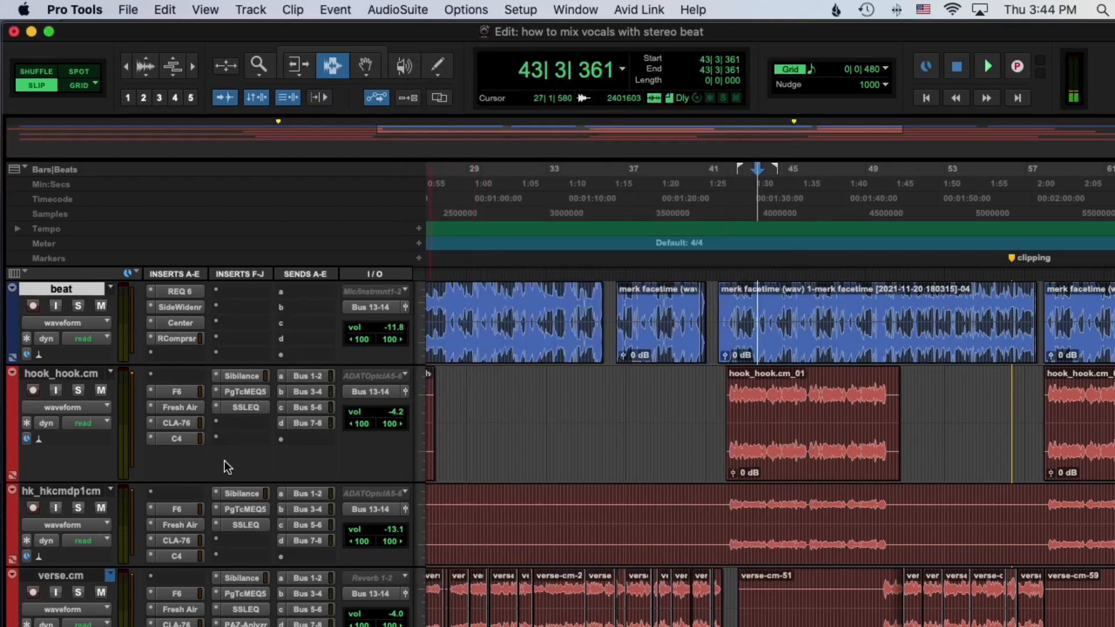
# Show the Sends F-J column in the Edit window.
pyautogui.click(23, 270)
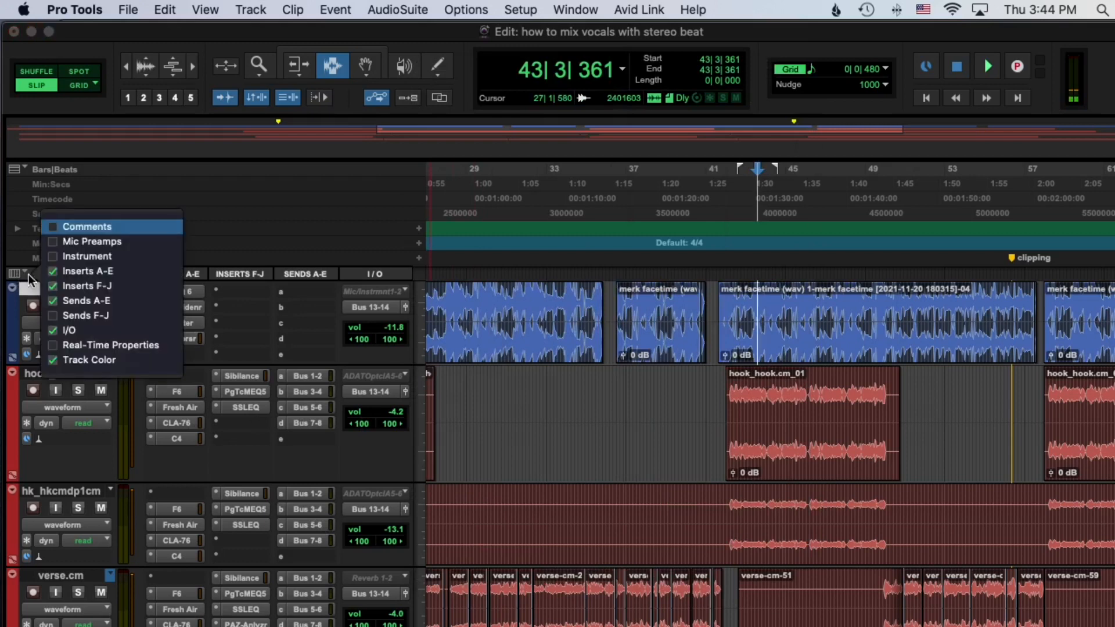
pyautogui.click(81, 316)
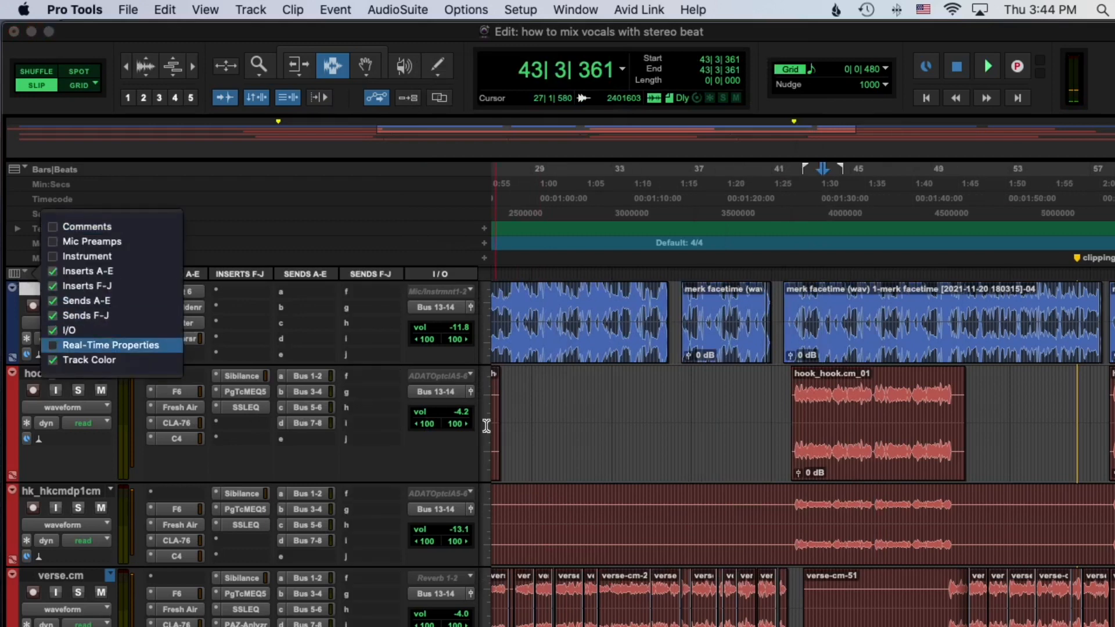
pyautogui.click(613, 442)
# Look through the effect return and vocal tracks and open the Bus 9 send on the verse.cm track.
pyautogui.scroll(-10, 407, 494)
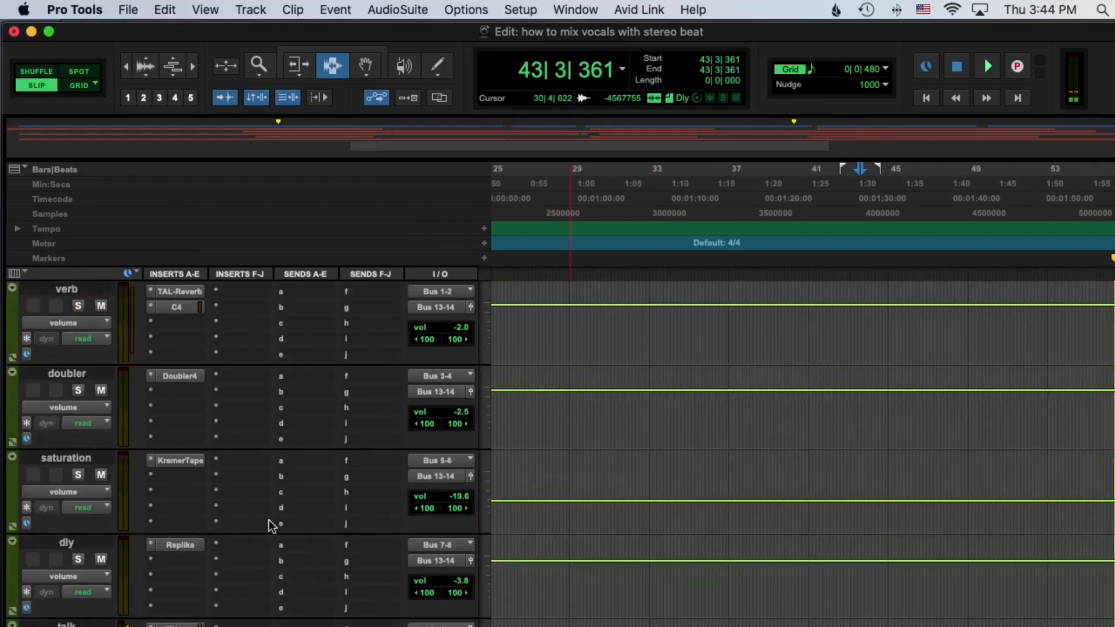
pyautogui.scroll(-5, 139, 570)
pyautogui.scroll(-3, 137, 569)
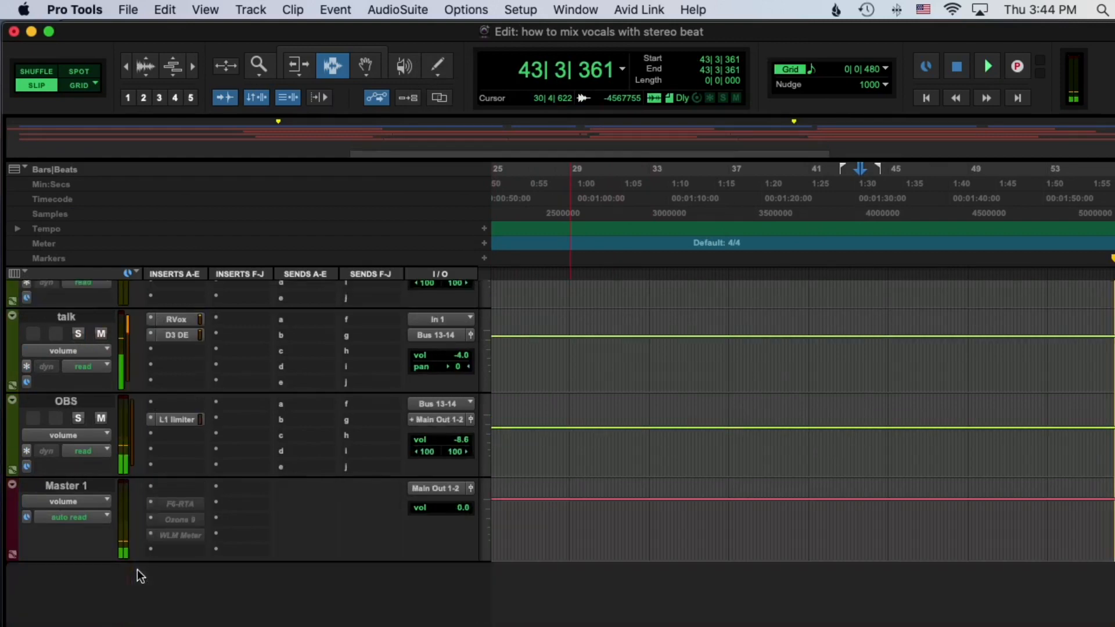
pyautogui.scroll(2, 138, 570)
pyautogui.scroll(3, 137, 570)
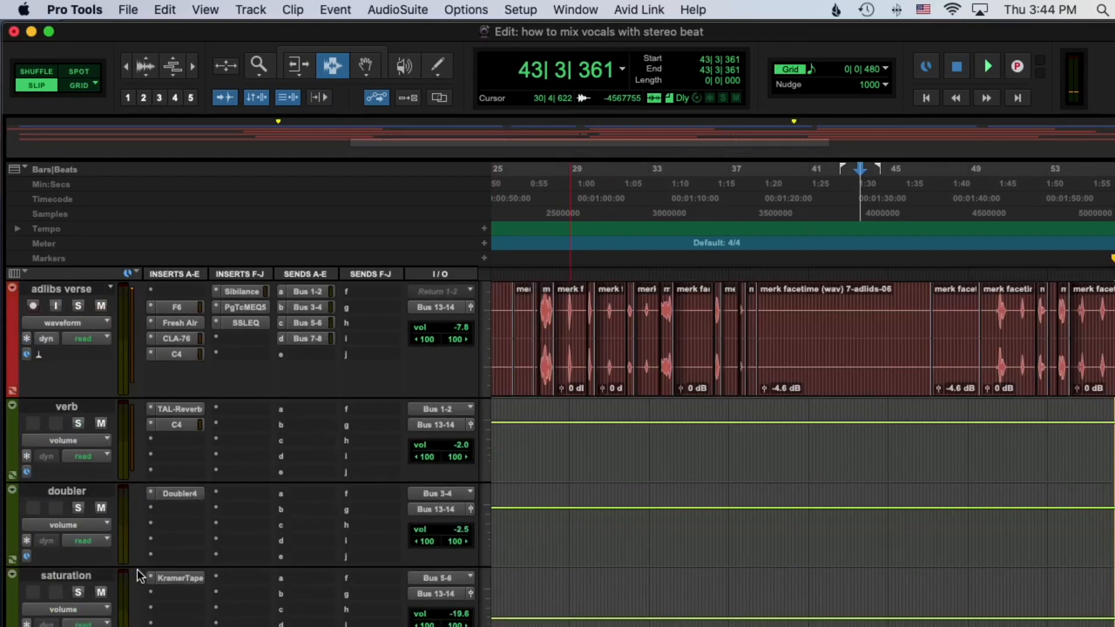
pyautogui.scroll(2, 137, 576)
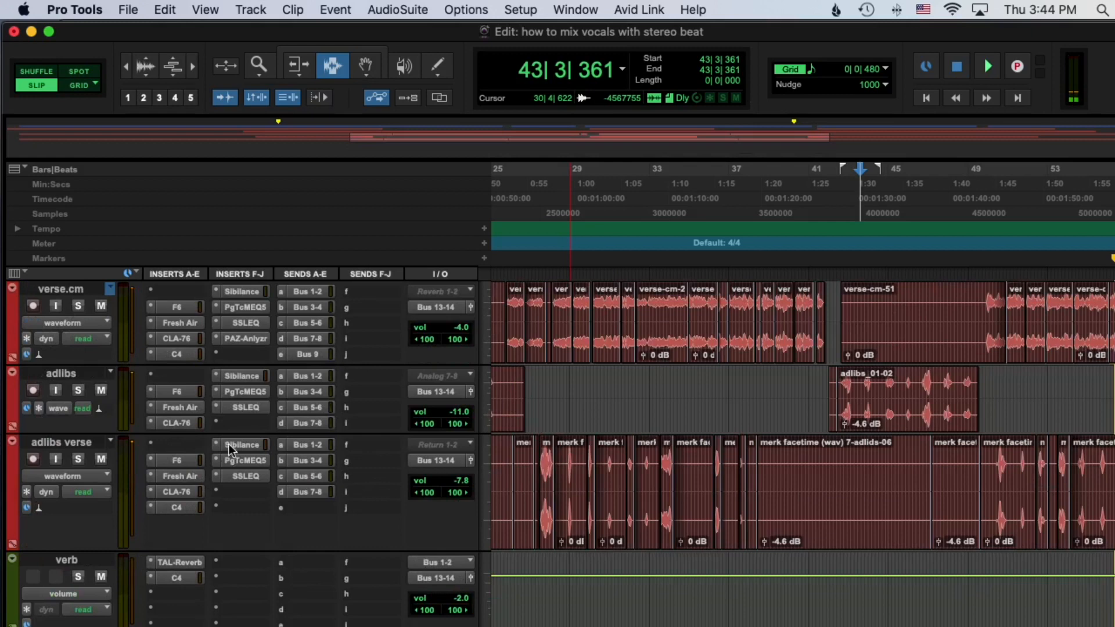
pyautogui.click(312, 354)
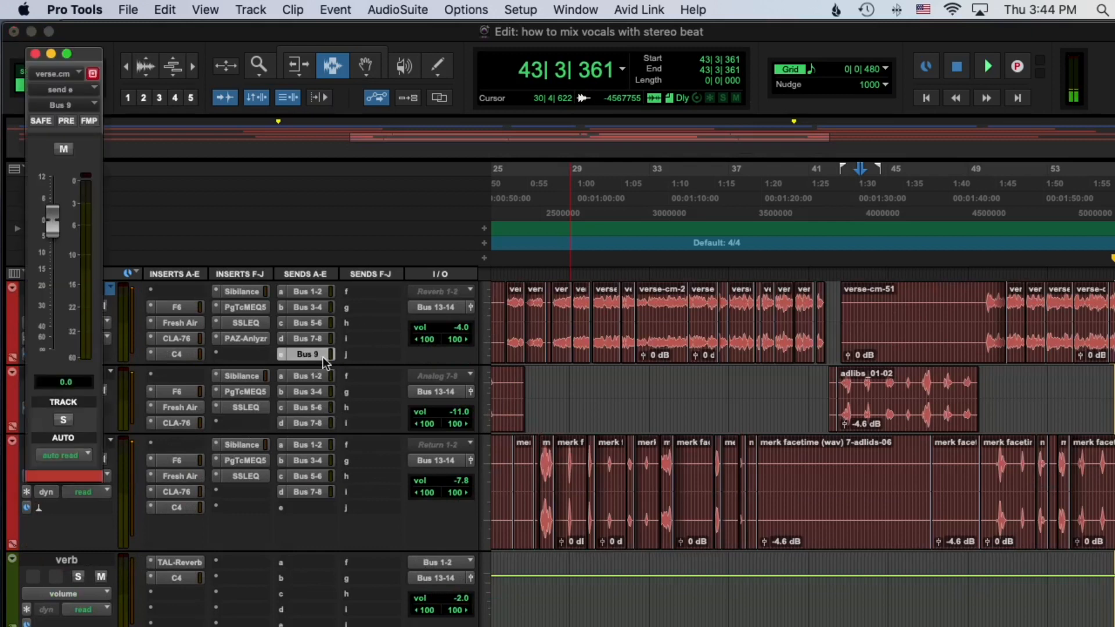
pyautogui.scroll(5, 599, 453)
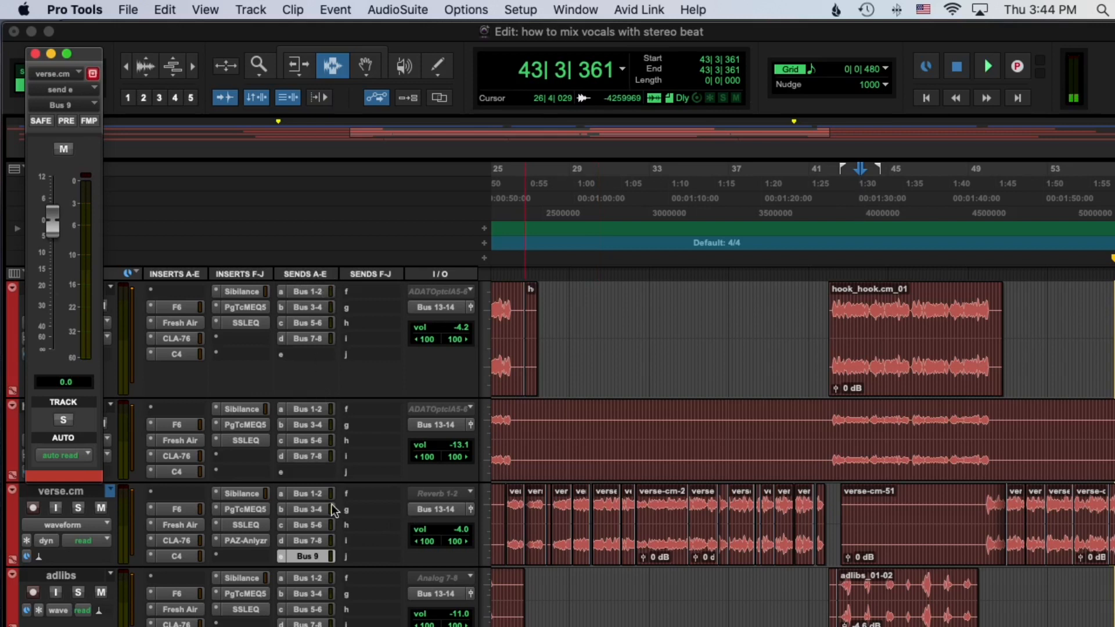
# Play the verse from bar 28 with the Bus 9 send of verse.cm open to check its signal, and close the send.
pyautogui.click(508, 492)
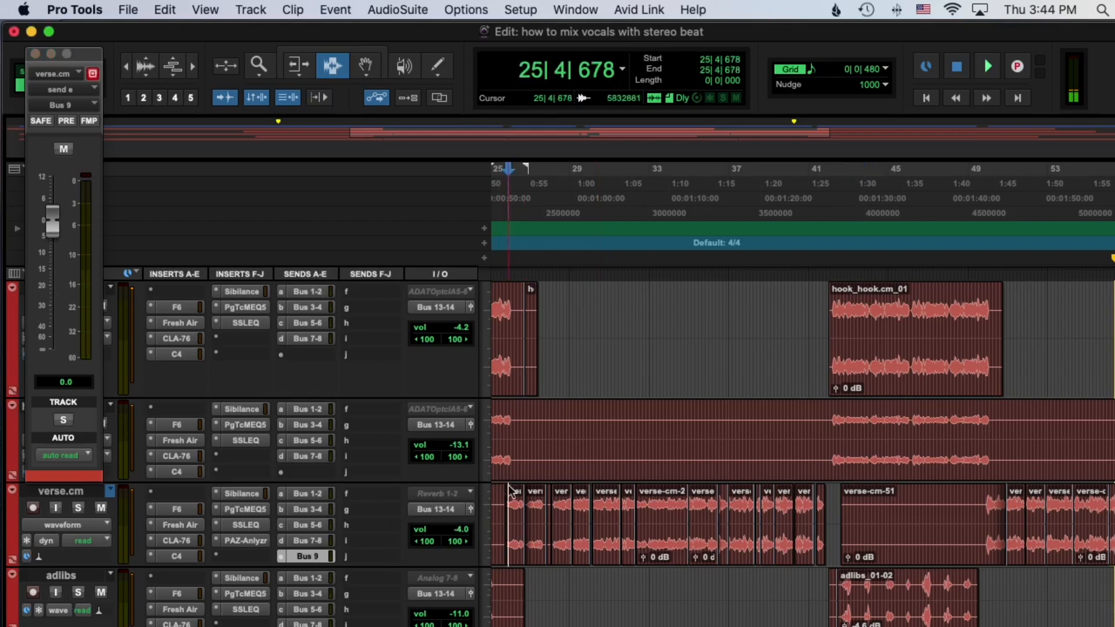
pyautogui.click(553, 490)
pyautogui.click(314, 558)
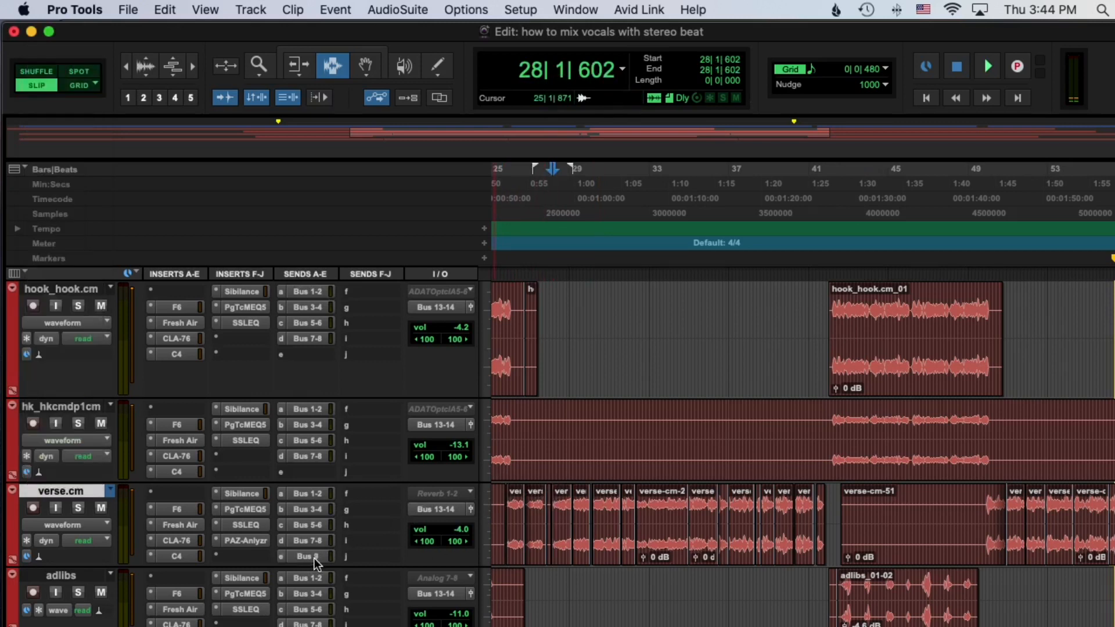
pyautogui.click(314, 559)
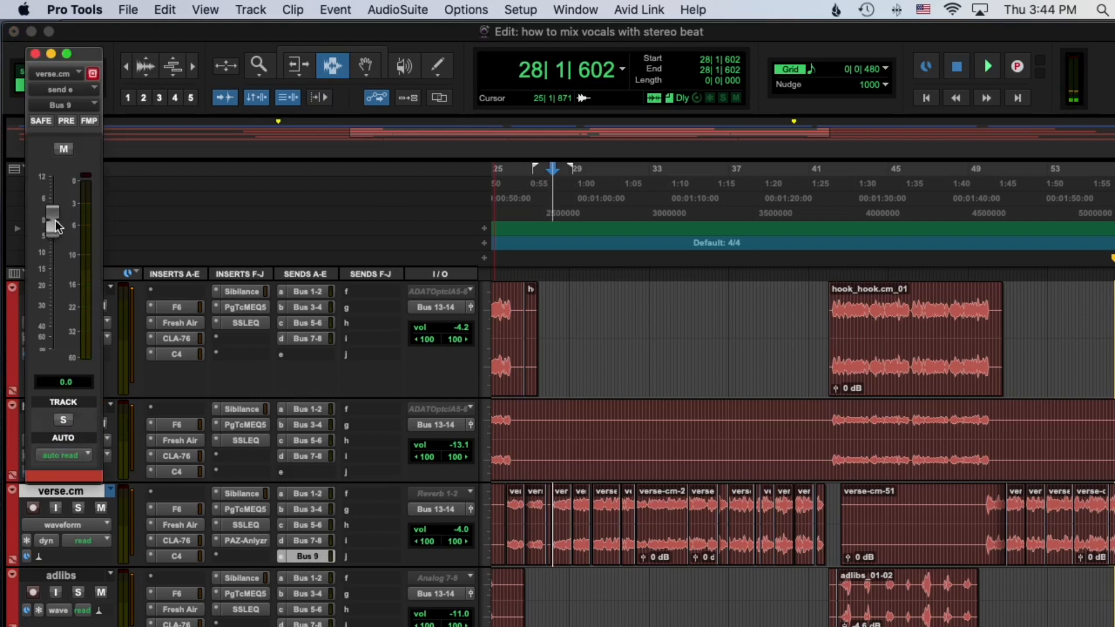
pyautogui.press('space')
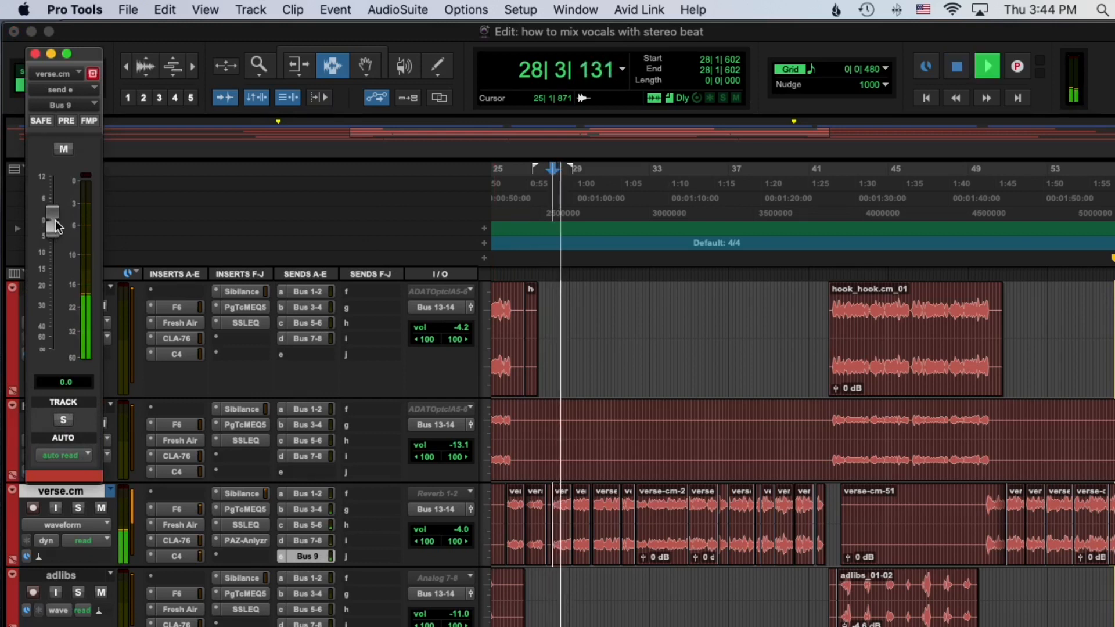
pyautogui.press('space')
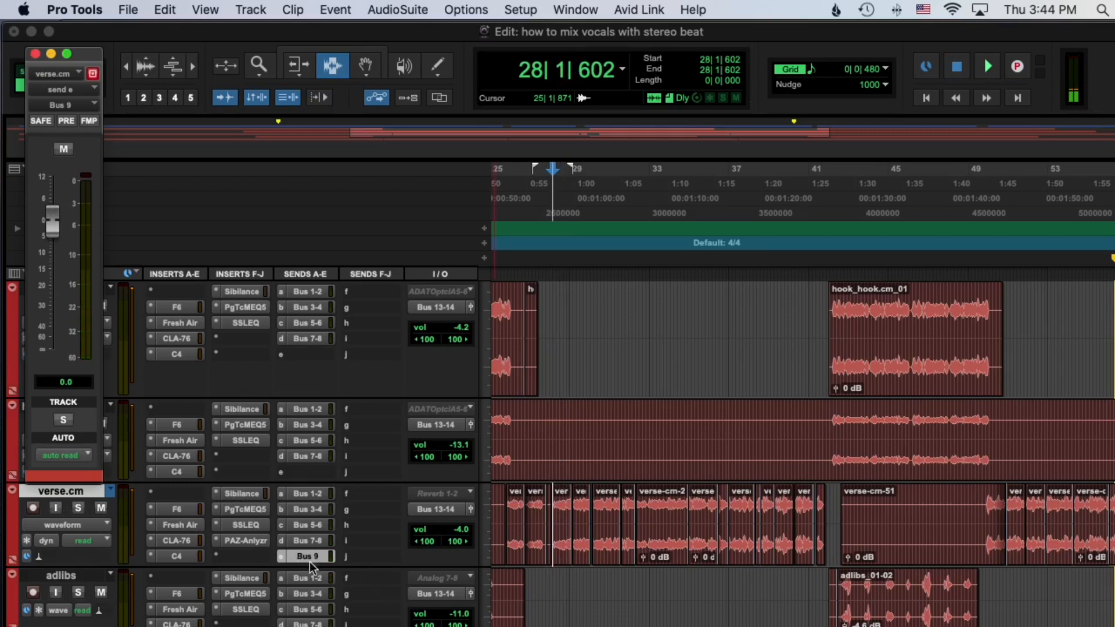
pyautogui.click(36, 54)
# Play the verse with the beat's RCompressor open to check the sidechain gain reduction, and close the plug-in.
pyautogui.scroll(3, 165, 361)
pyautogui.click(172, 336)
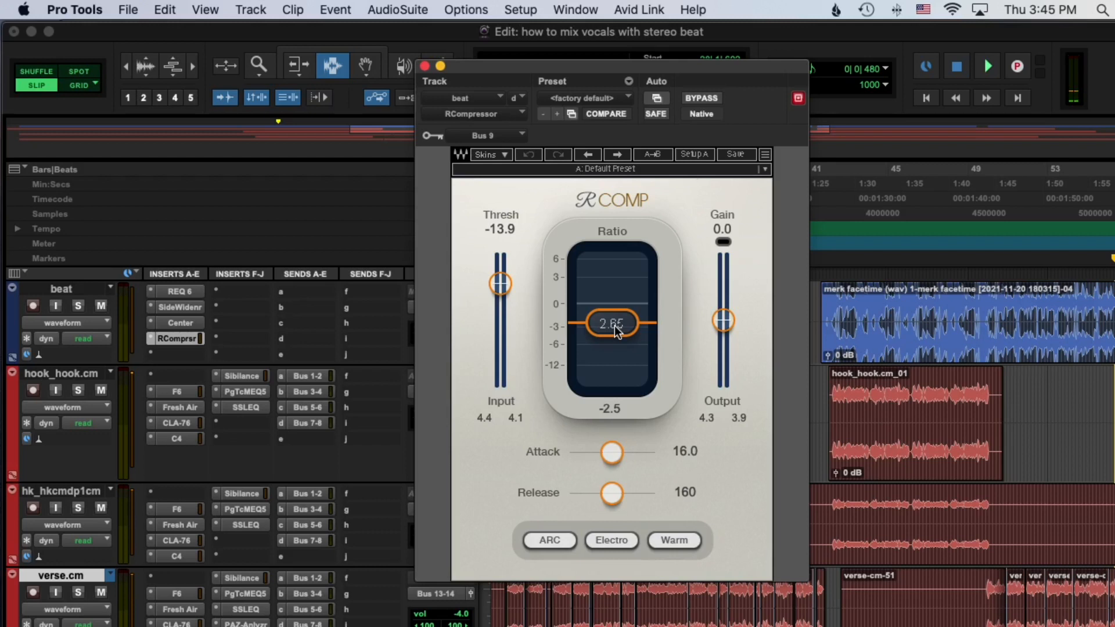
pyautogui.press('space')
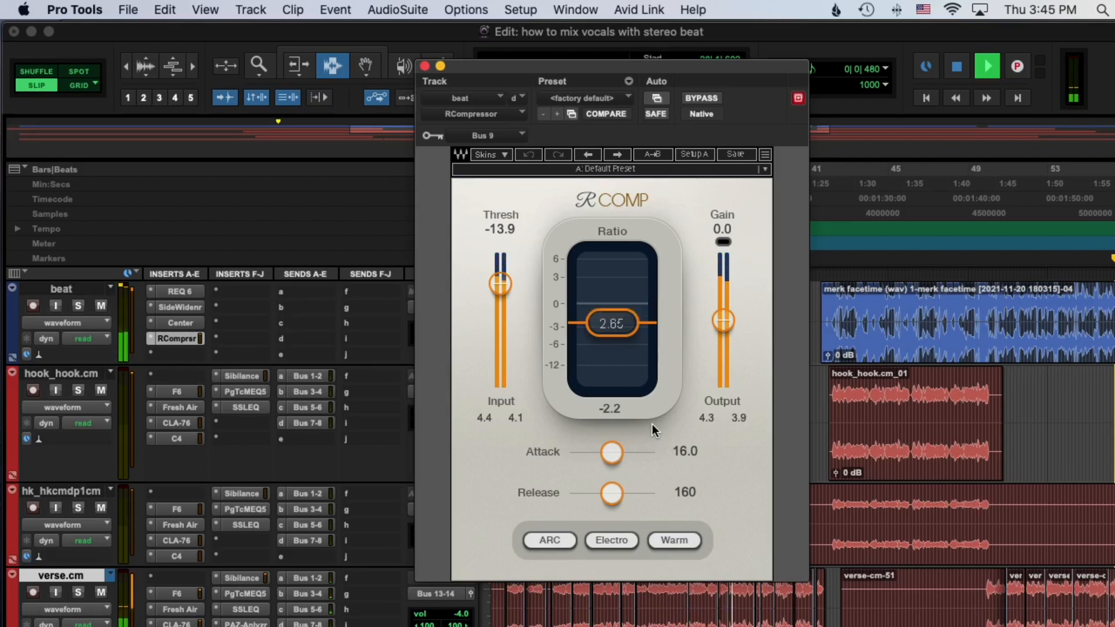
pyautogui.press('space')
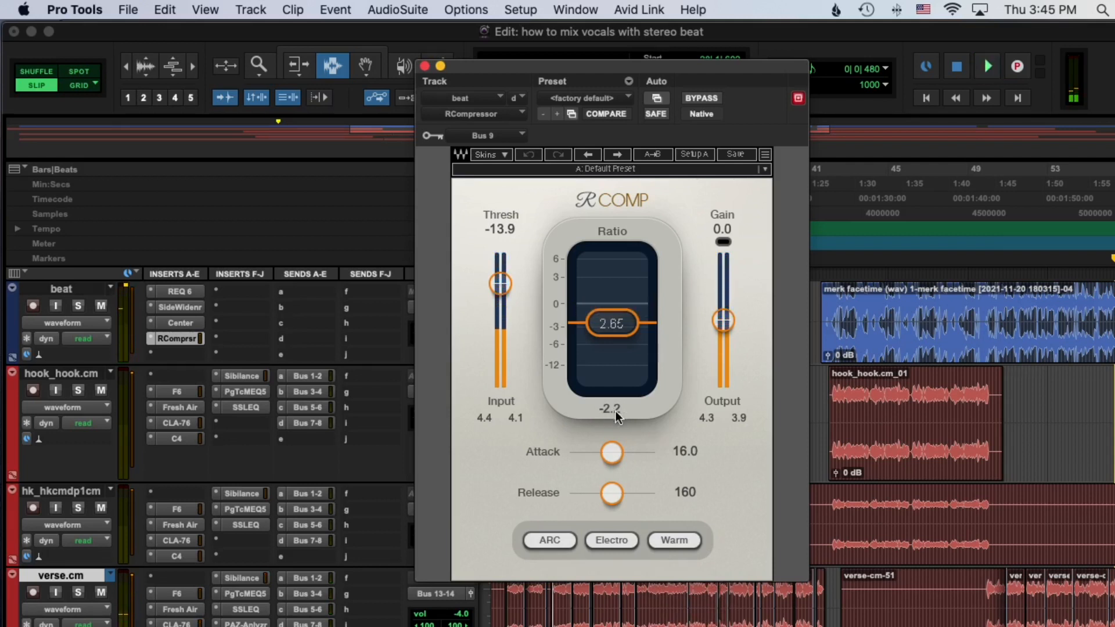
pyautogui.click(424, 65)
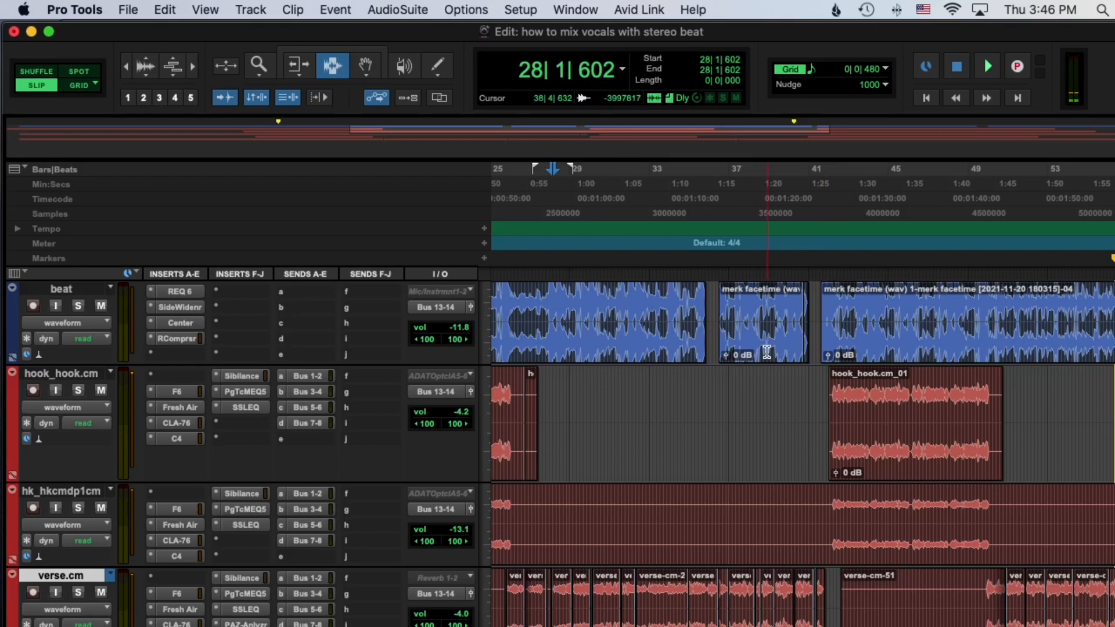
# Switch the beat track's view from waveform to volume automation across the whole song.
pyautogui.click(825, 348)
pyautogui.press('r')
pyautogui.press('r')
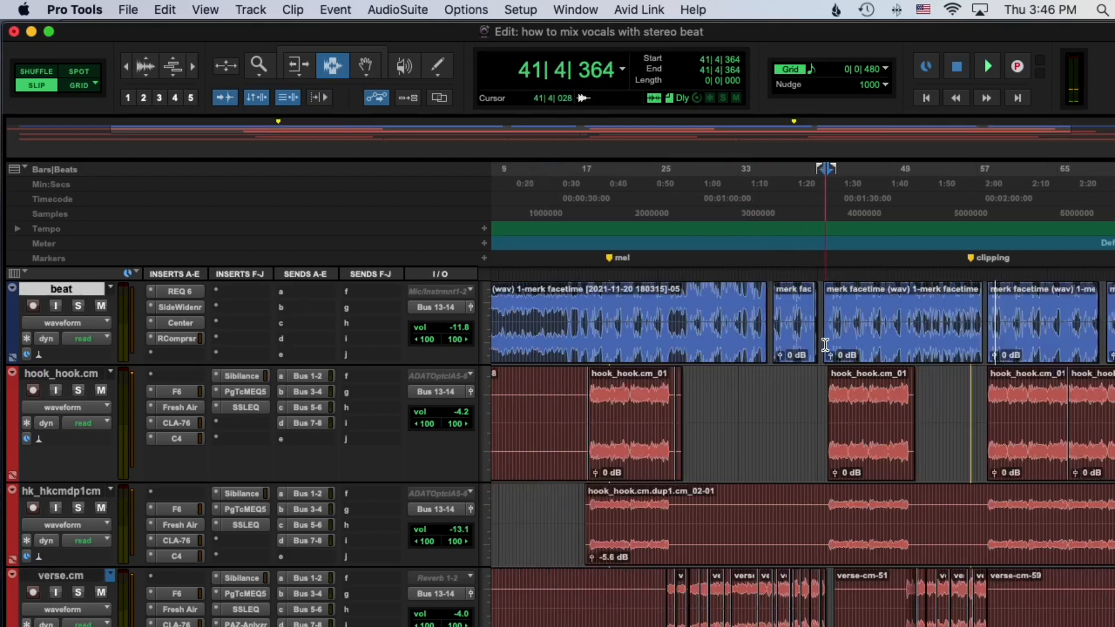
pyautogui.press('r')
pyautogui.press('t')
pyautogui.press('t')
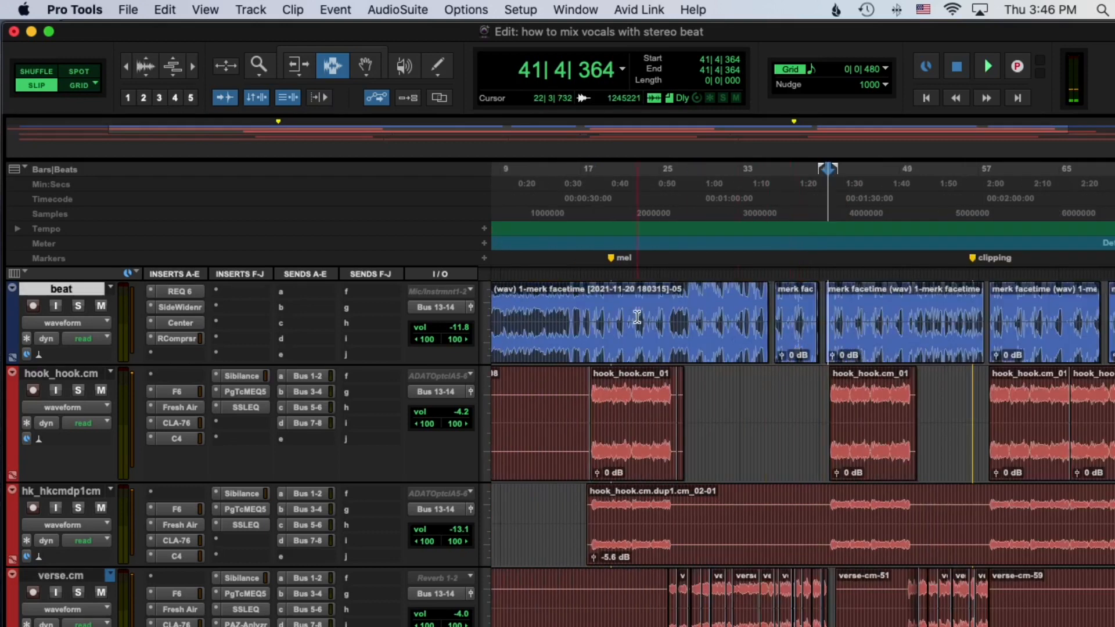
pyautogui.hscroll(-3, 610, 317)
pyautogui.click(76, 322)
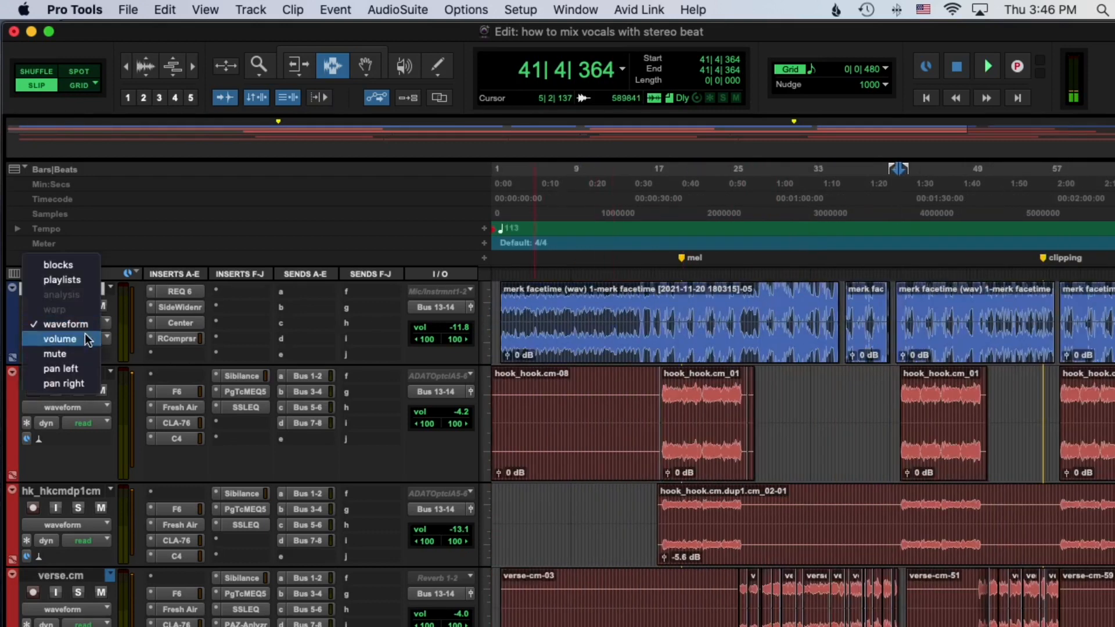
pyautogui.click(67, 332)
pyautogui.press('r')
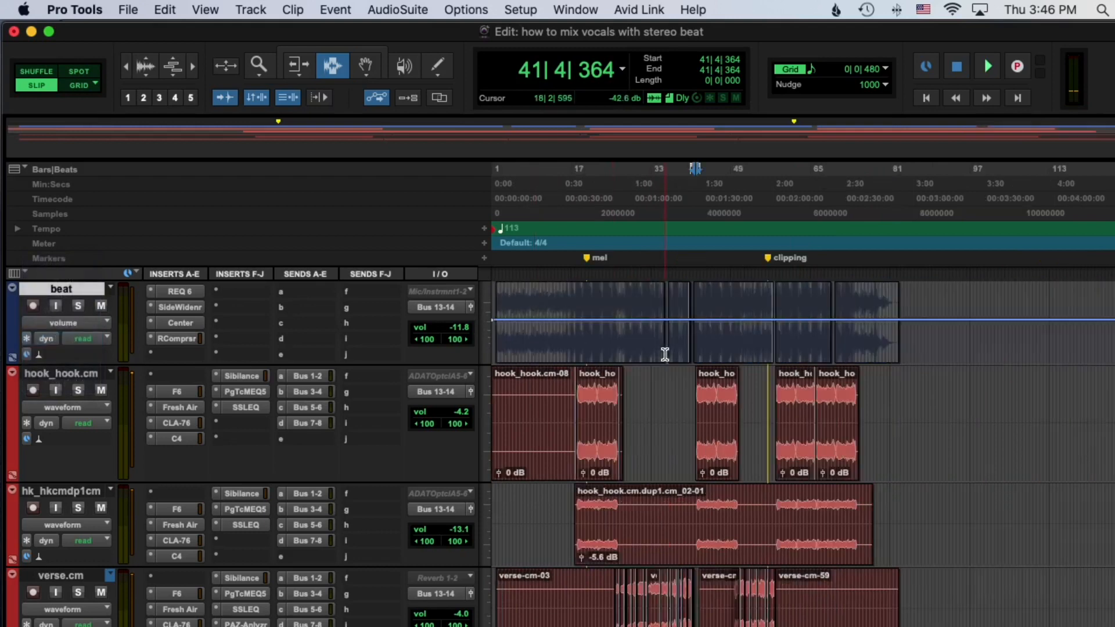
# Reduce the displayed waveform height and briefly play the beat's quiet intro from bar 12.
pyautogui.click(149, 75)
pyautogui.click(571, 329)
pyautogui.press('t')
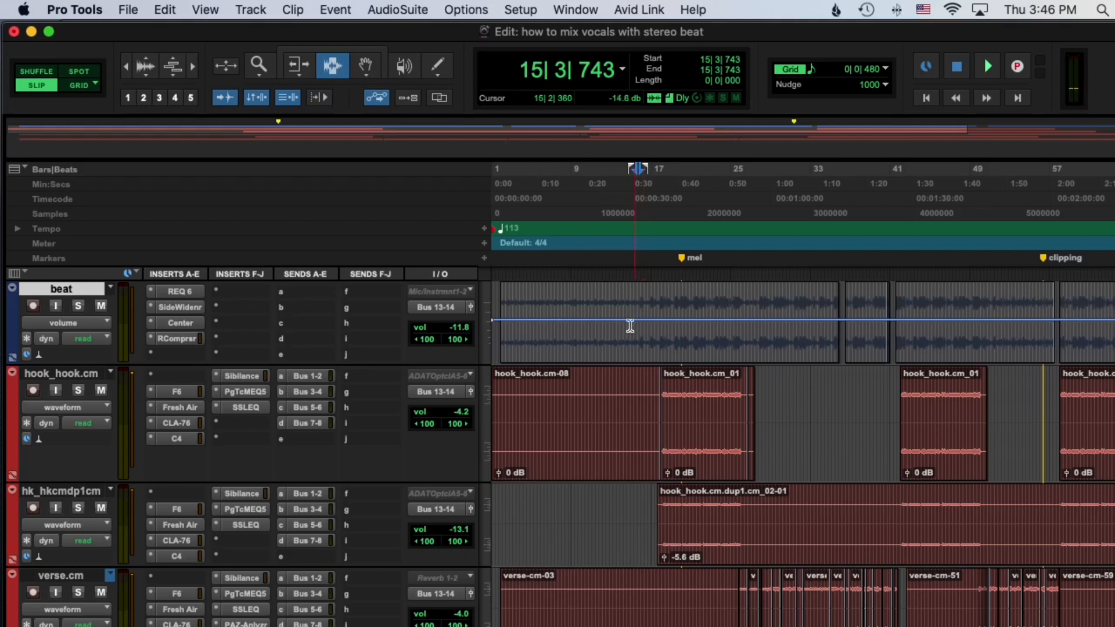
pyautogui.click(605, 304)
pyautogui.press('space')
pyautogui.scroll(-3, 641, 306)
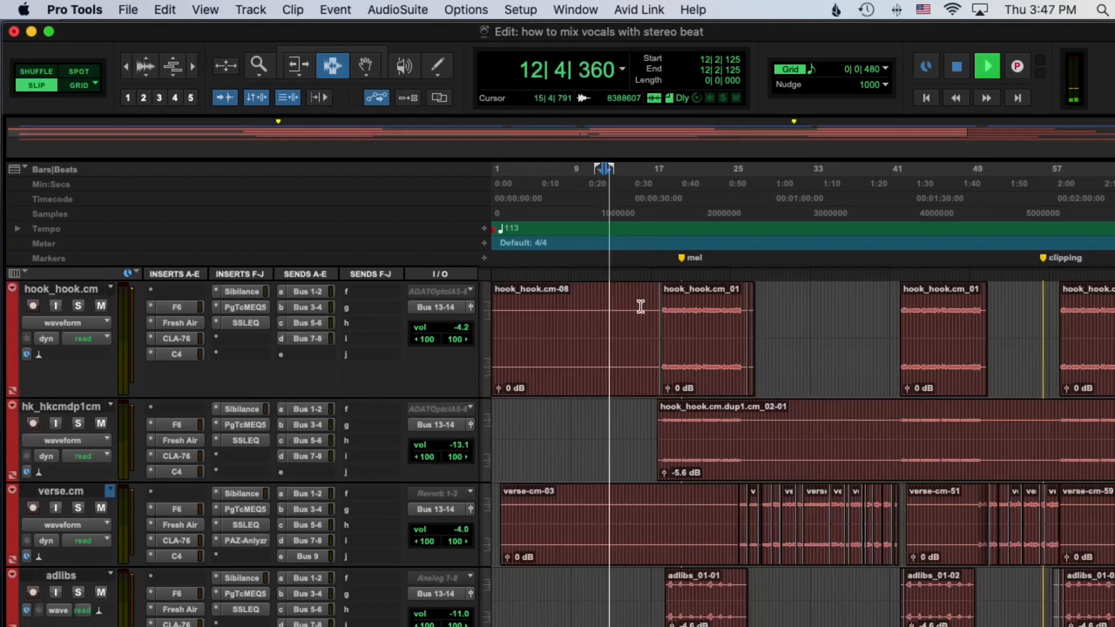
pyautogui.scroll(3, 641, 306)
pyautogui.press('space')
pyautogui.hscroll(5, 774, 331)
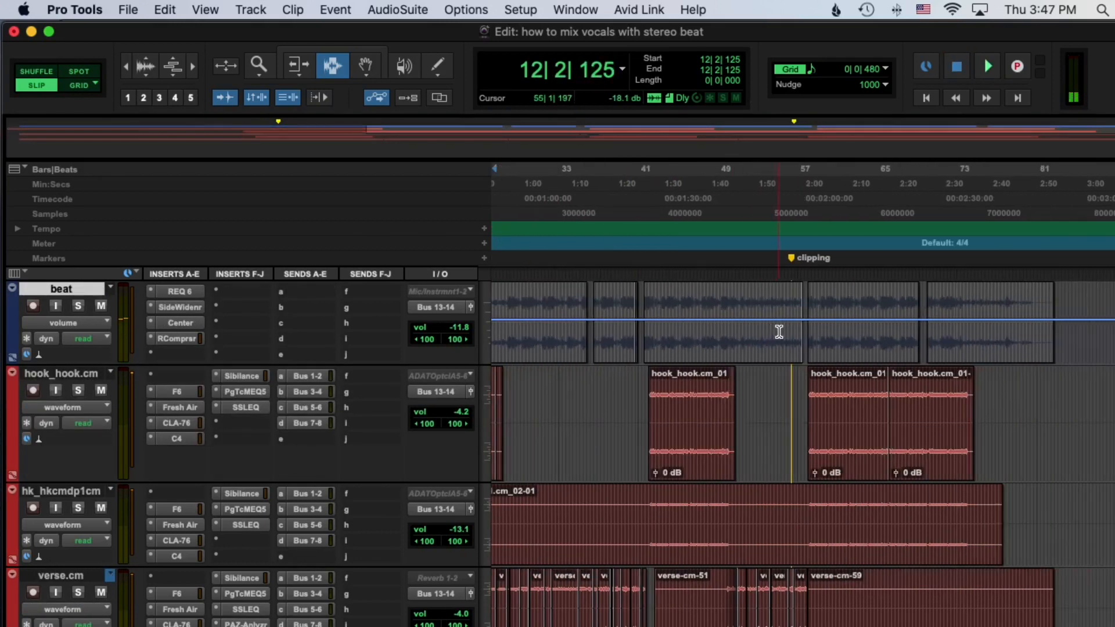
pyautogui.hscroll(-6, 779, 332)
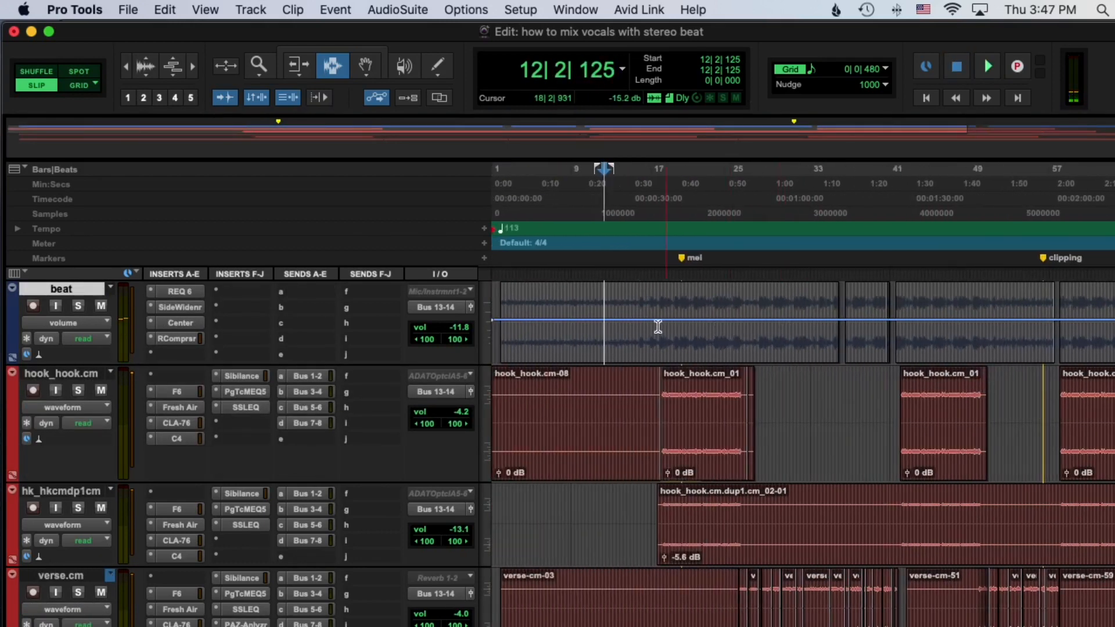
# Locate the start of the first hook near bar 18 on hook_hook.cm and switch the edit mode to Grid.
pyautogui.click(658, 385)
pyautogui.press('super+bracketright')
pyautogui.press('super+bracketright')
pyautogui.press('super+bracketright')
pyautogui.press('super+bracketright')
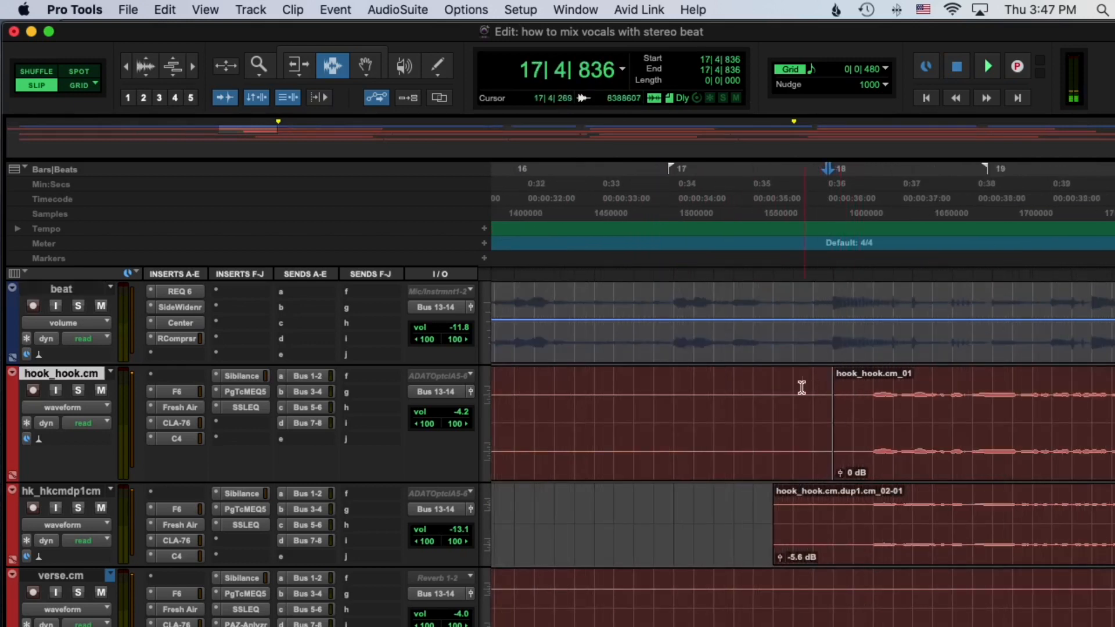
pyautogui.click(787, 385)
pyautogui.press('space')
pyautogui.press('space')
pyautogui.press('F4')
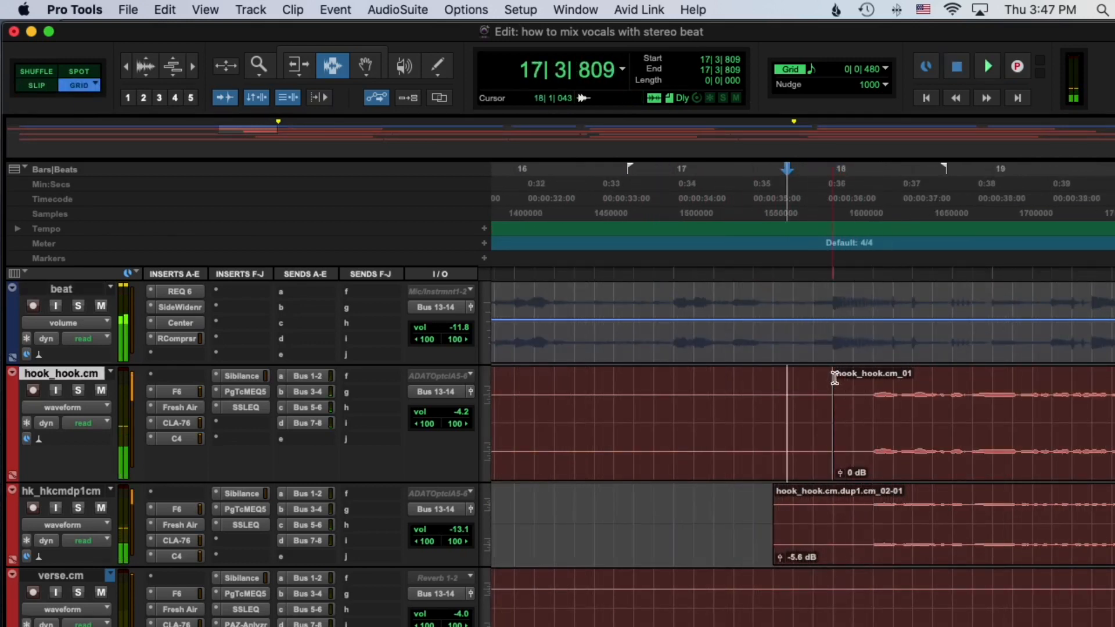
# Paste the copied hook vocal into bars 10 to 18 of the hook_hook.cm track.
pyautogui.moveTo(835, 378); pyautogui.dragTo(669, 393)
pyautogui.press('super+bracketleft')
pyautogui.press('super+bracketleft')
pyautogui.press('super+bracketleft')
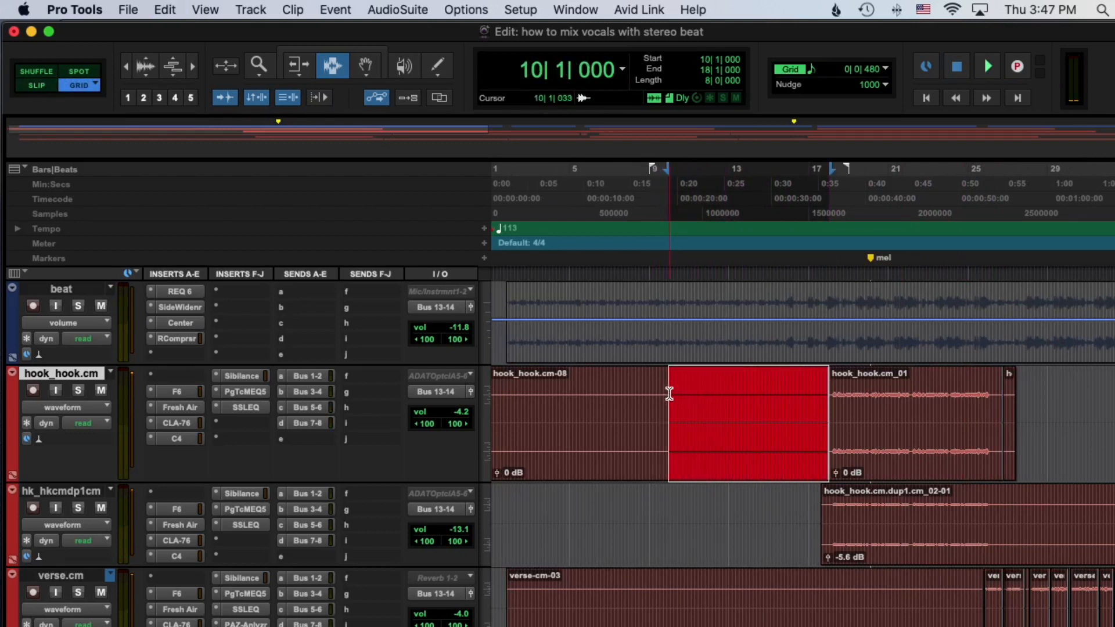
pyautogui.press('super+v')
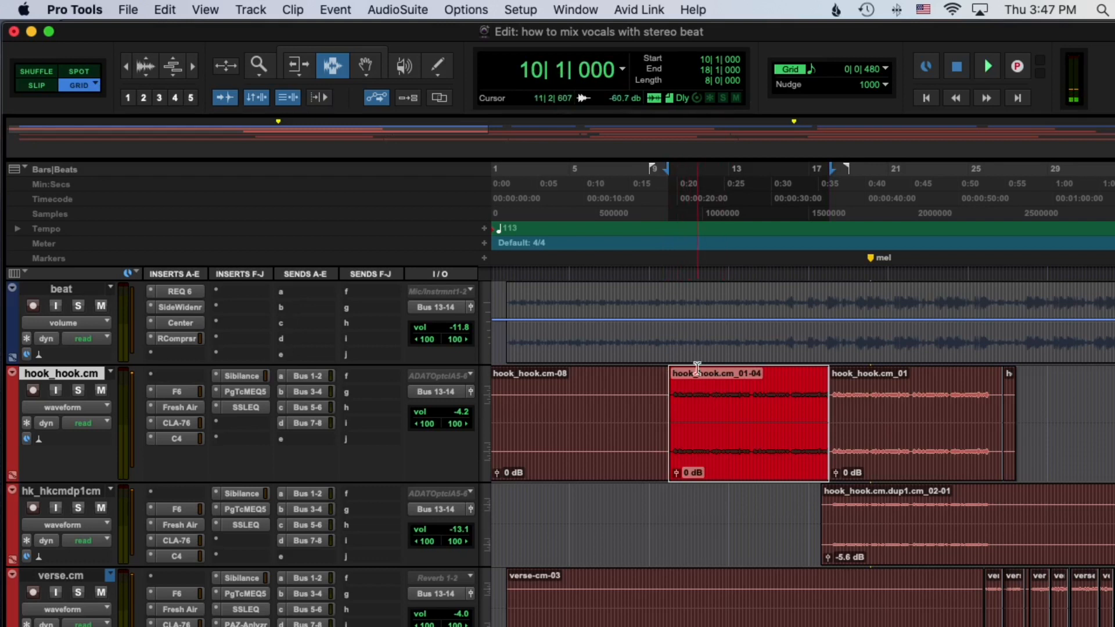
# Play from bar 9 through the pasted hook into the following hook to compare the beat's level.
pyautogui.click(664, 375)
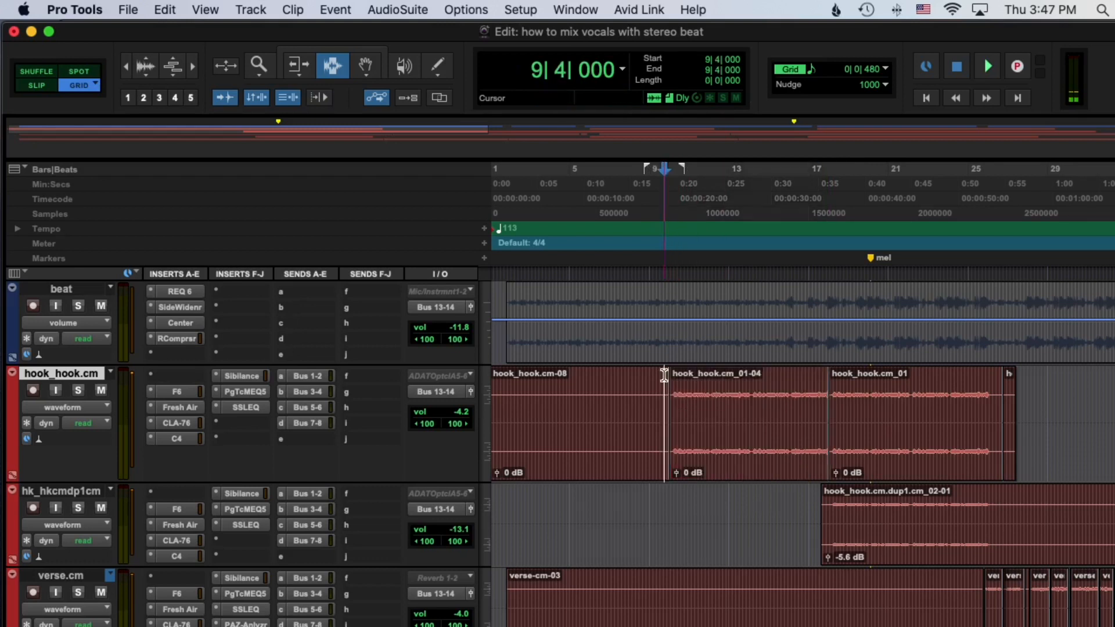
pyautogui.press('space')
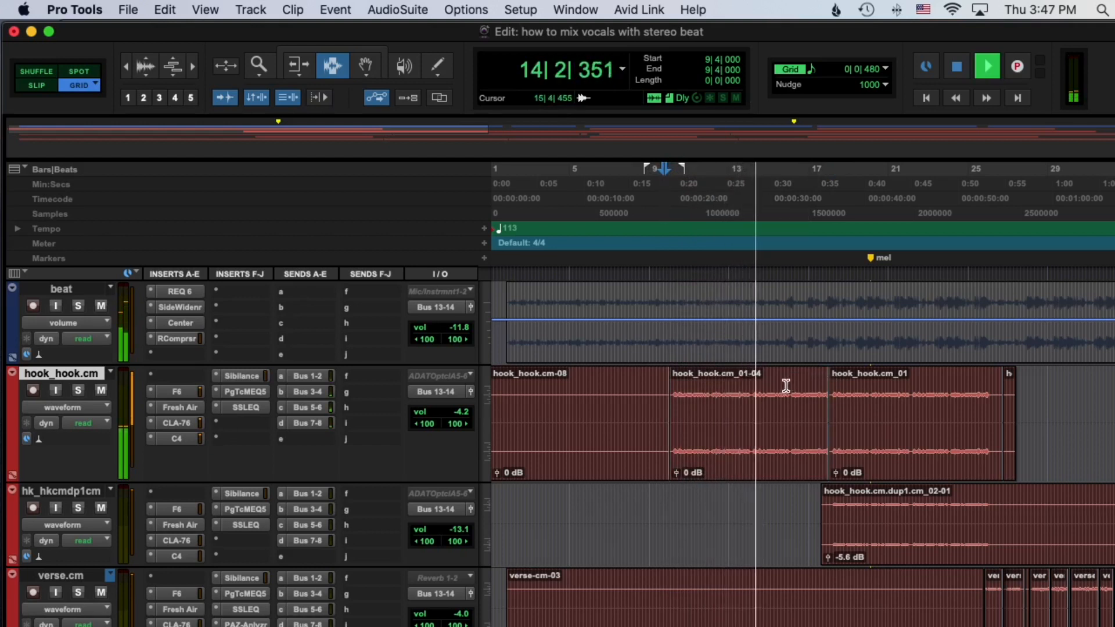
pyautogui.click(822, 361)
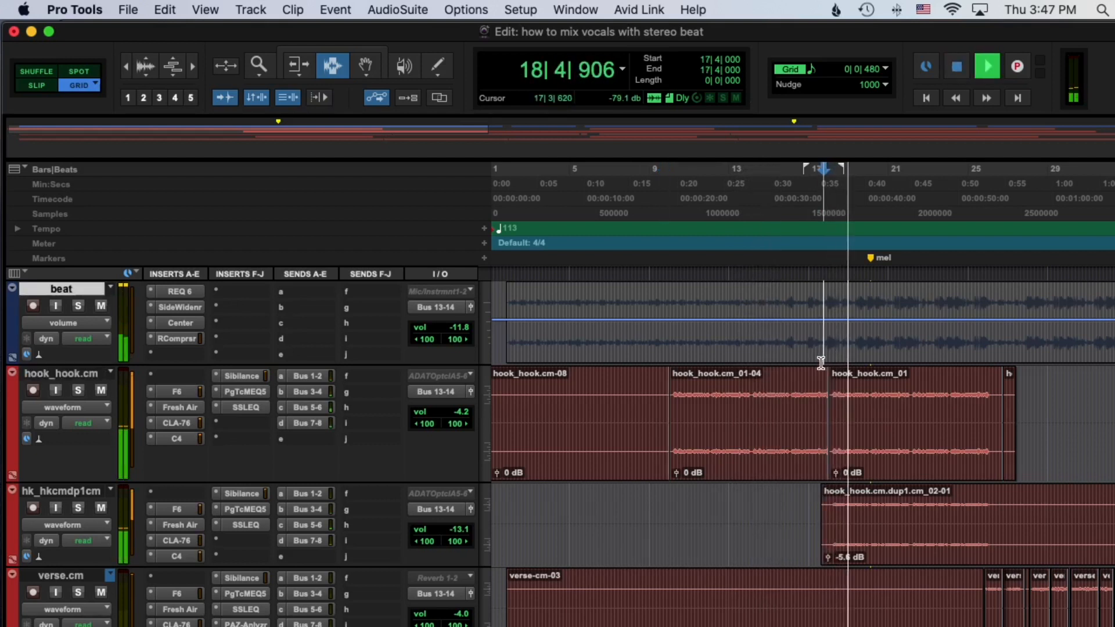
pyautogui.press('space')
# Raise the beat's volume automation between bars 10 and 18, under the pasted hook, to -9.8 dB.
pyautogui.doubleClick(890, 401)
pyautogui.doubleClick(752, 396)
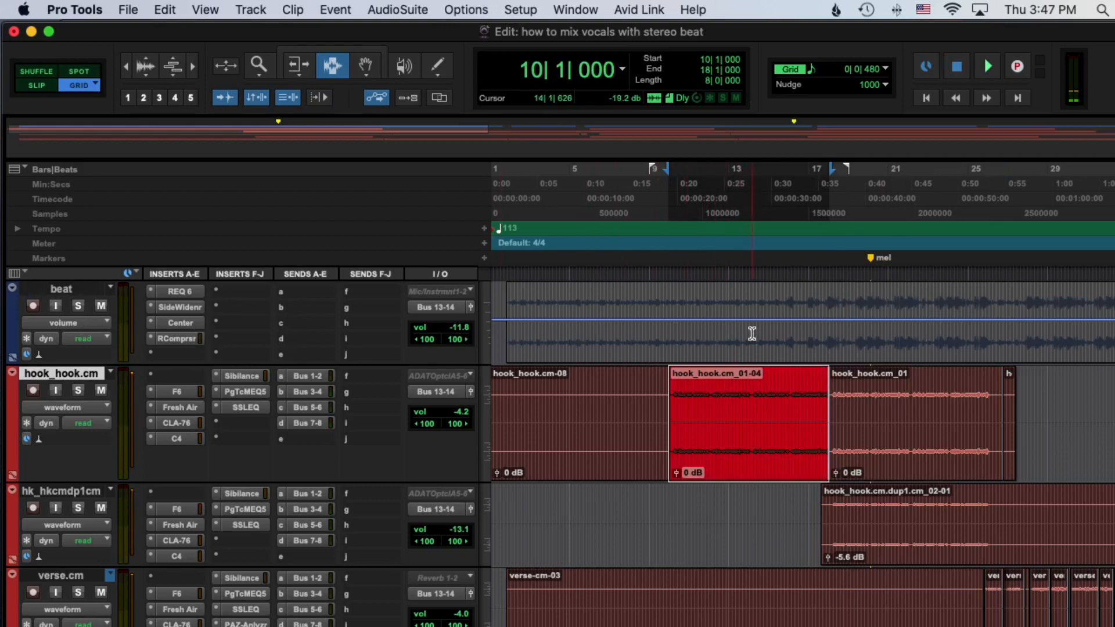
pyautogui.press('p')
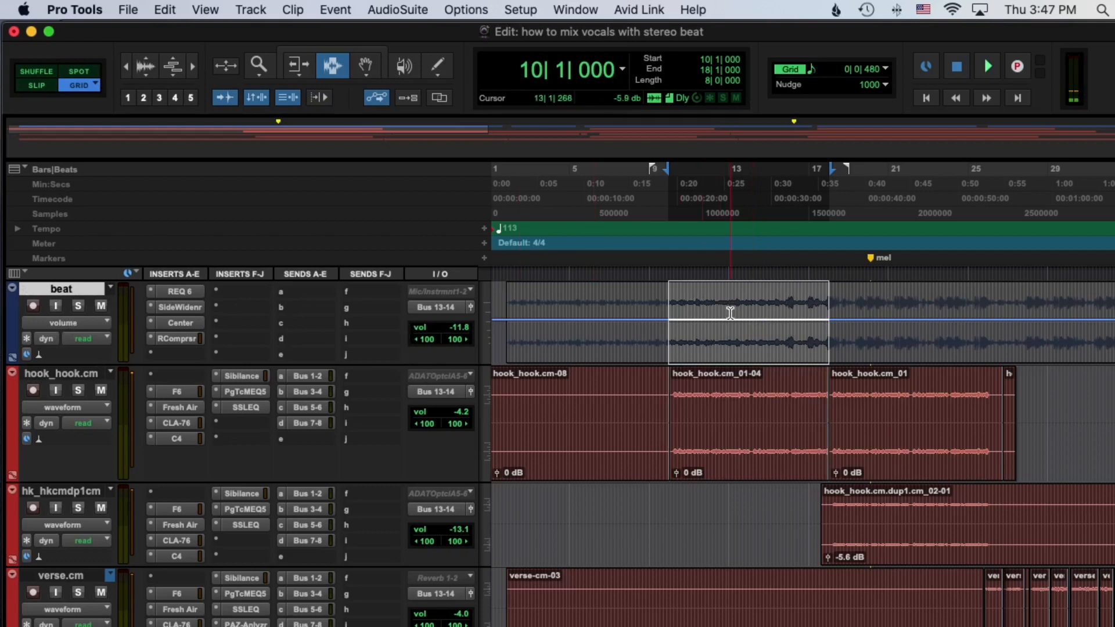
pyautogui.press('F6')
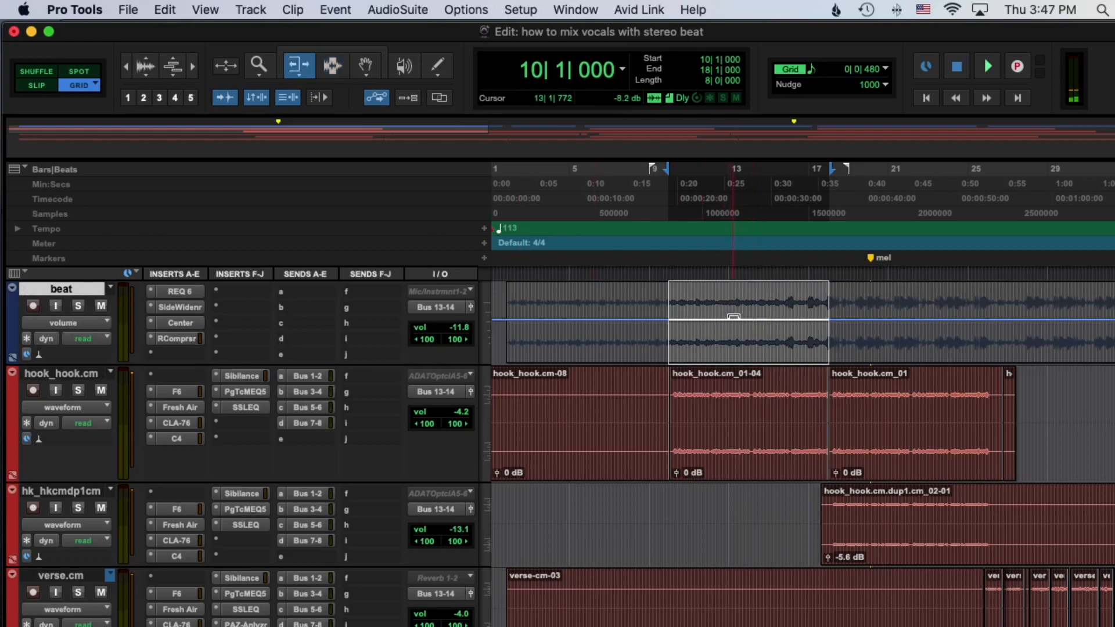
pyautogui.moveTo(741, 317); pyautogui.dragTo(741, 317)
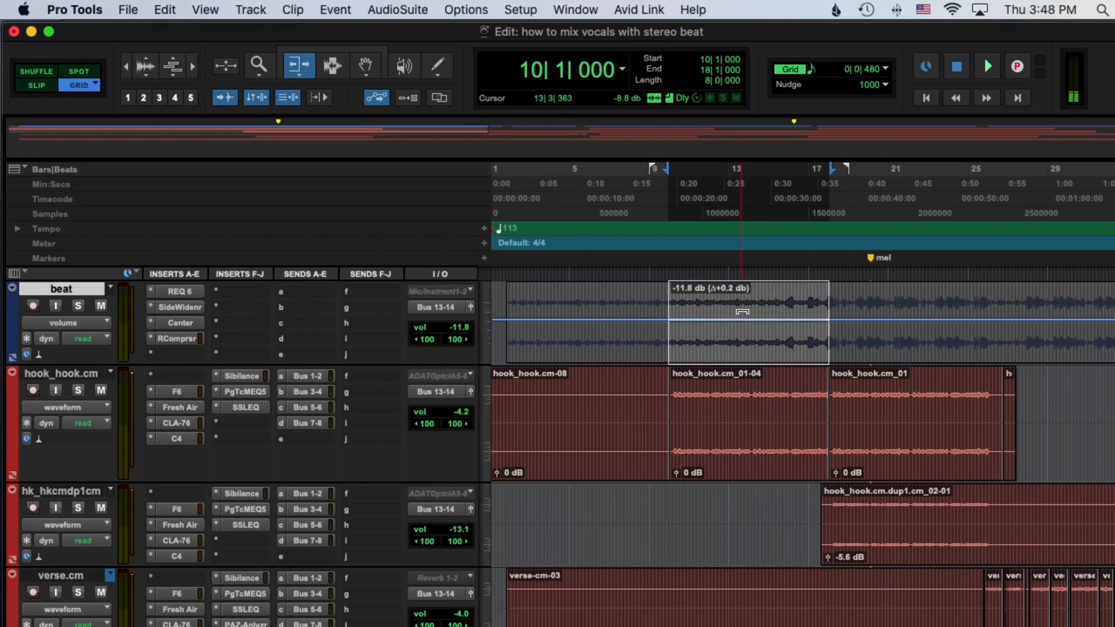
pyautogui.moveTo(742, 312)
pyautogui.mouseDown()
pyautogui.moveTo(747, 269)
pyautogui.moveTo(742, 312)
pyautogui.mouseUp()
# Play the raised beat section from bar 10 and across its end at bar 18 to check the level change.
pyautogui.press('space')
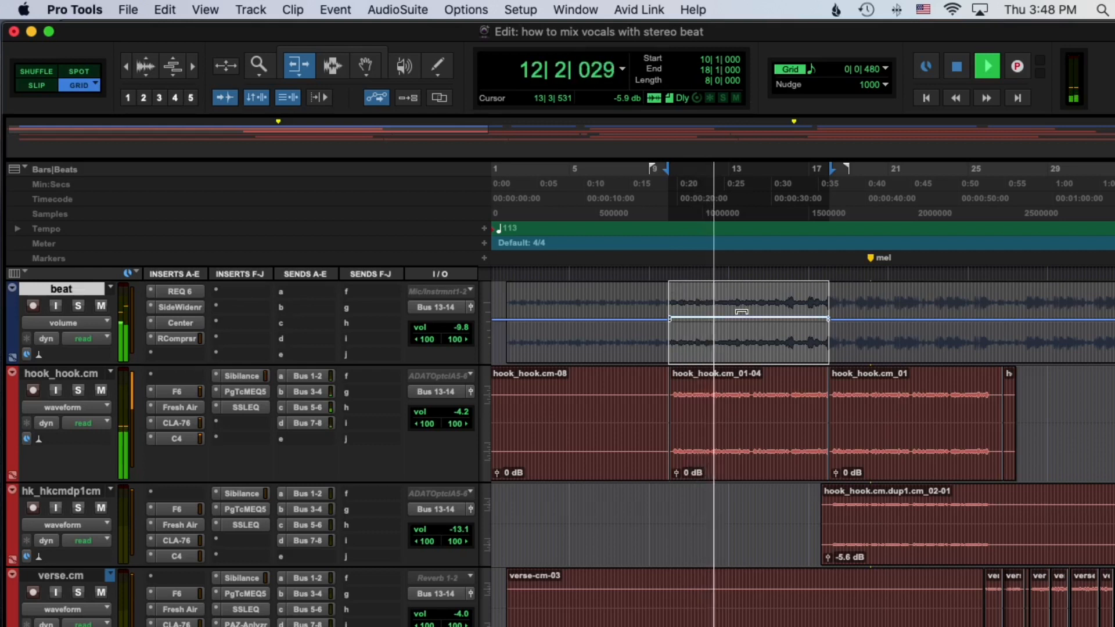
pyautogui.press('F7')
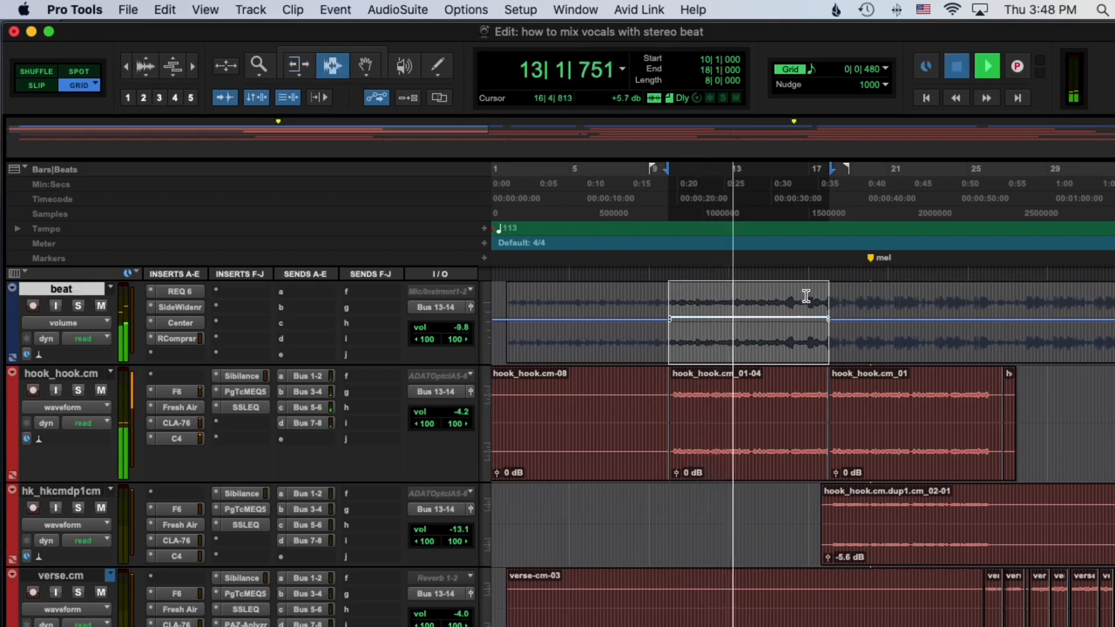
pyautogui.press('space')
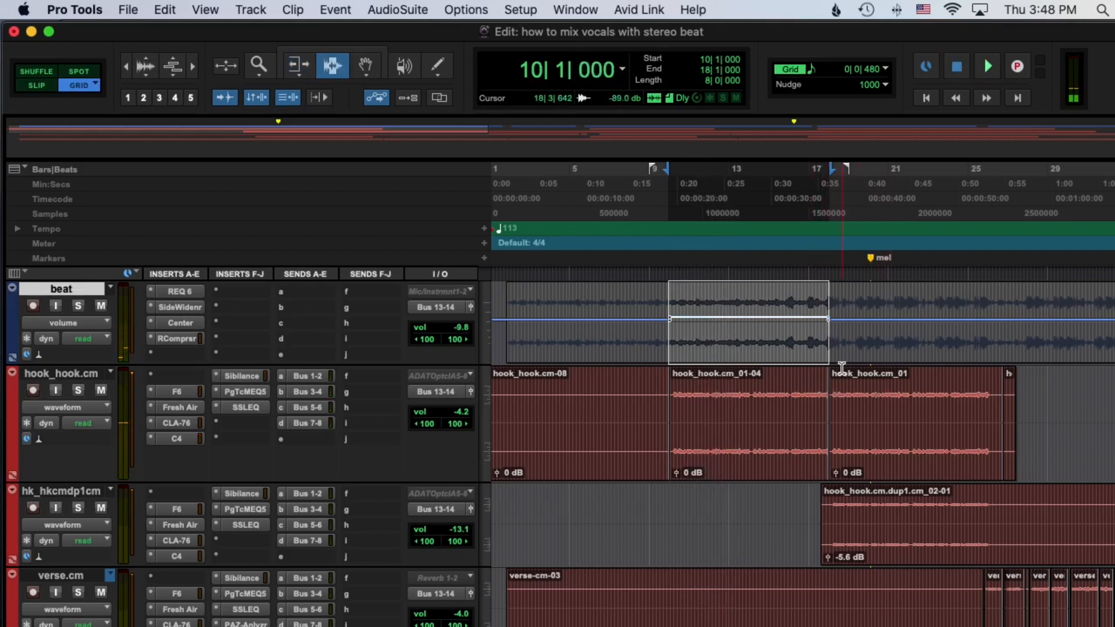
pyautogui.click(787, 295)
pyautogui.press('space')
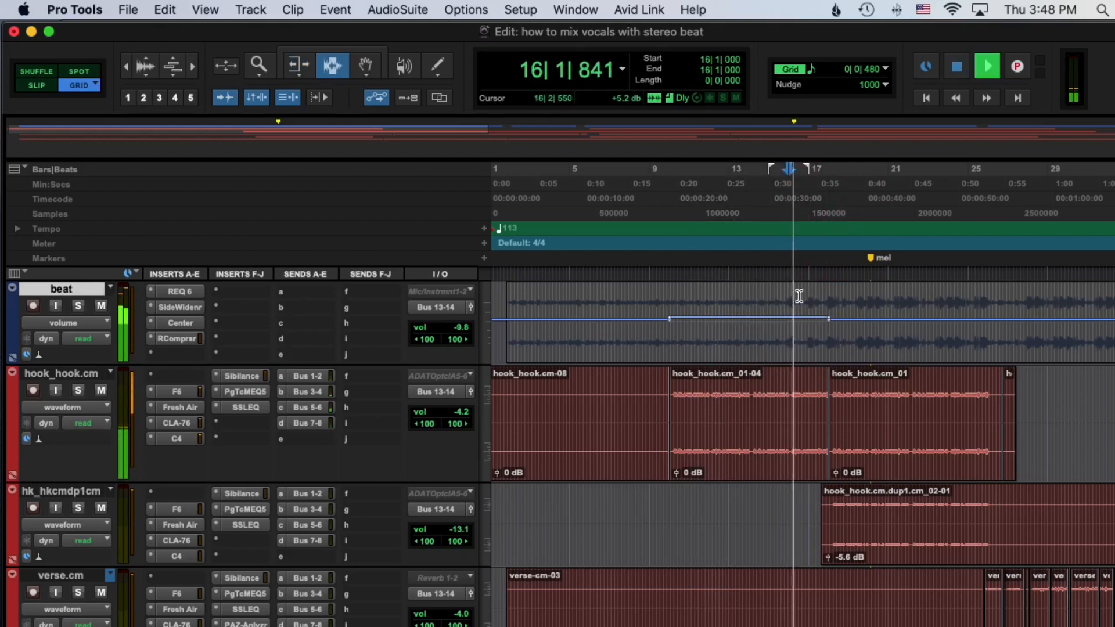
pyautogui.press('space')
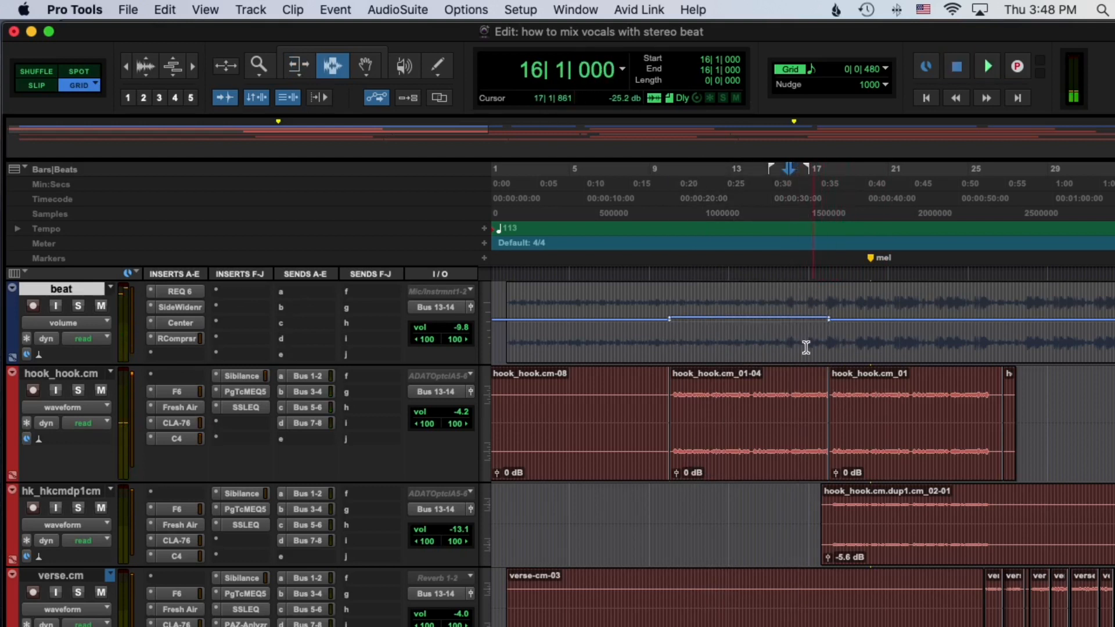
pyautogui.click(765, 340)
pyautogui.press('space')
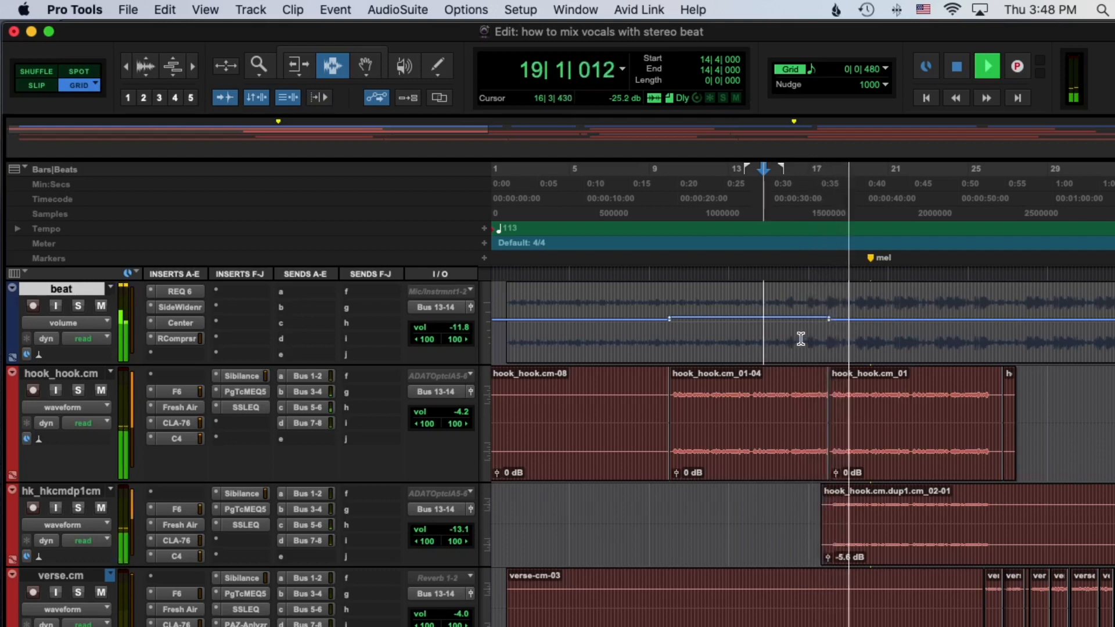
pyautogui.press('space')
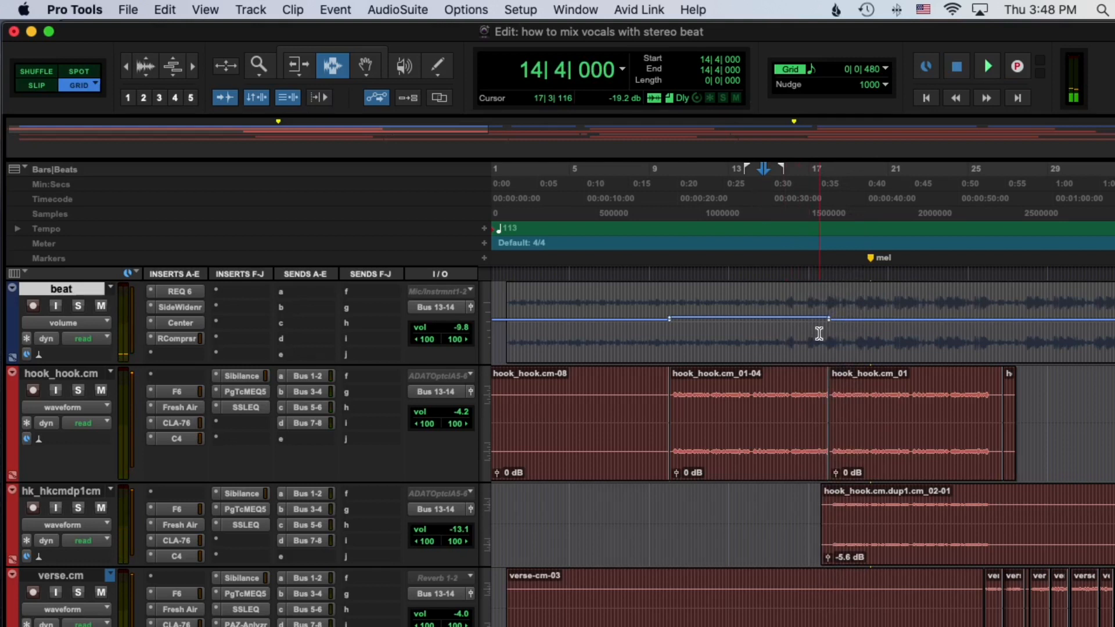
# Select the louder part of the beat from about bar 17 to bar 24 on its volume automation.
pyautogui.click(733, 329)
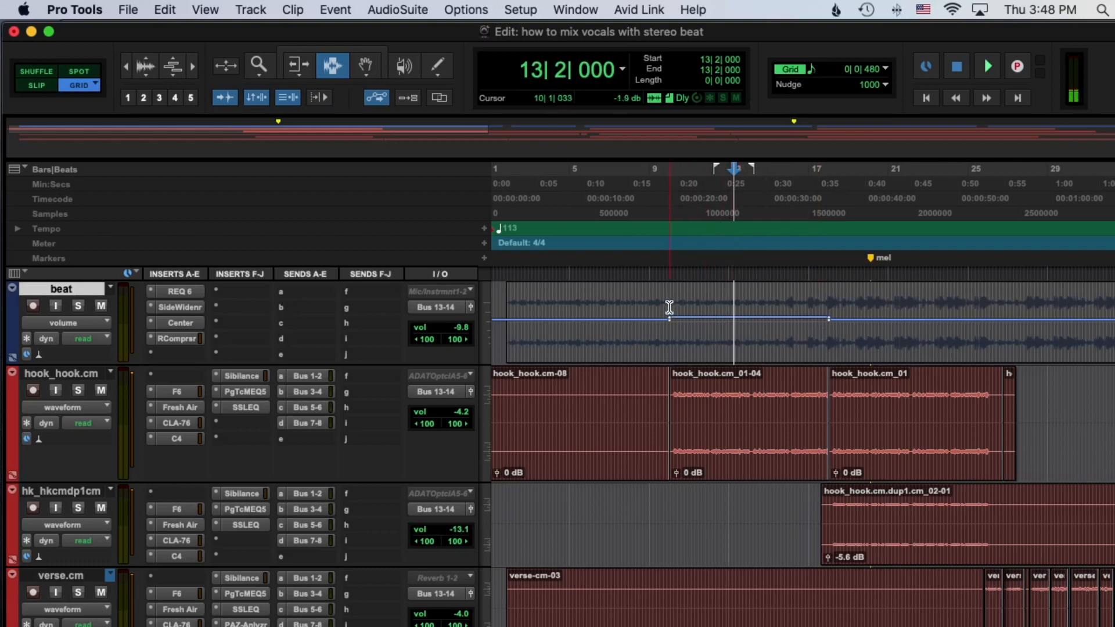
pyautogui.moveTo(668, 313); pyautogui.dragTo(961, 320)
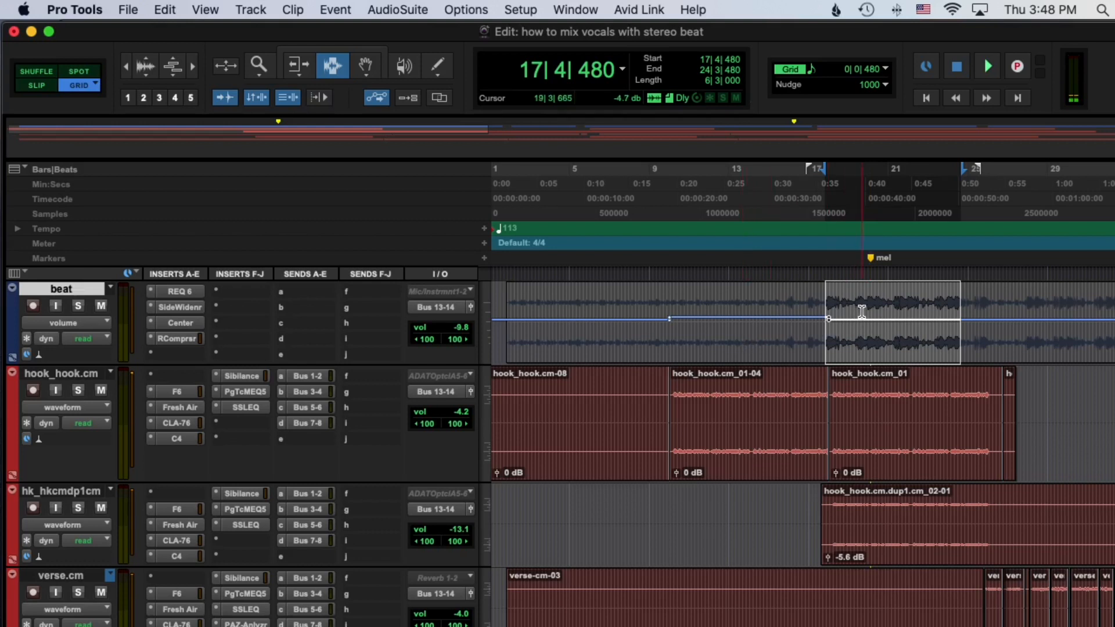
pyautogui.press('super+bracketleft')
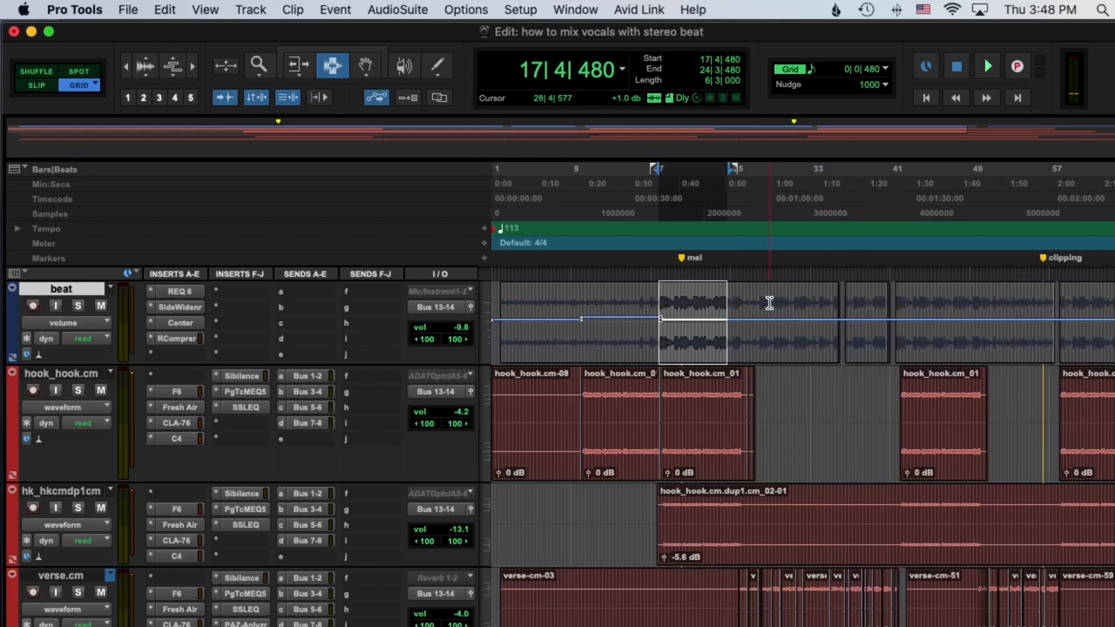